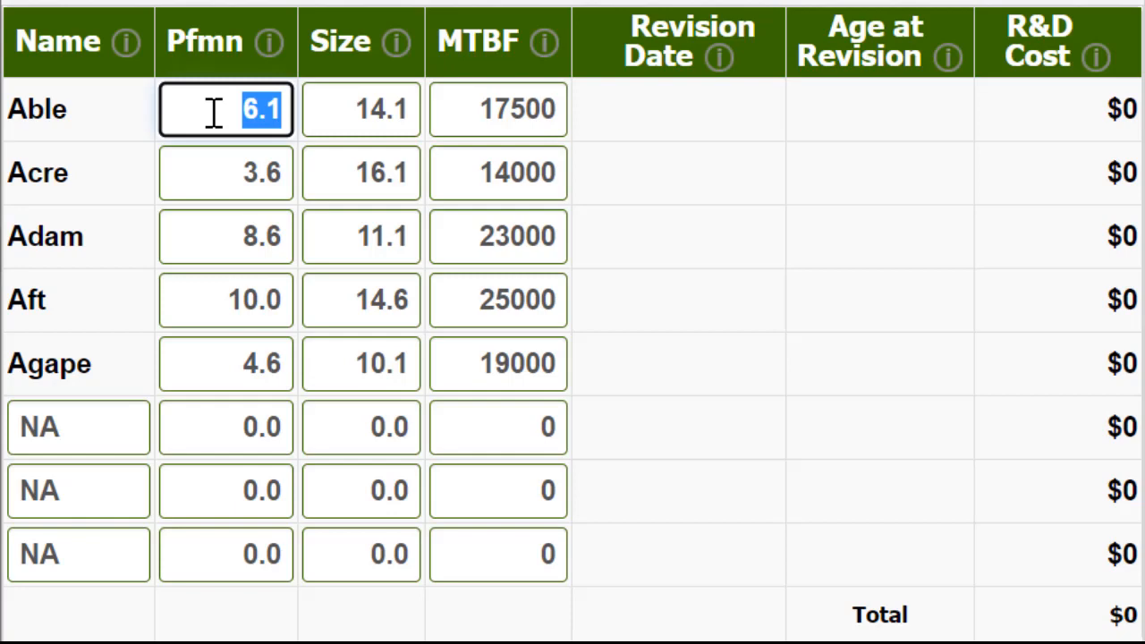
- Set Able's performance to 6.5 and its size to 13.3
{"action": "key", "text": "Tab"}
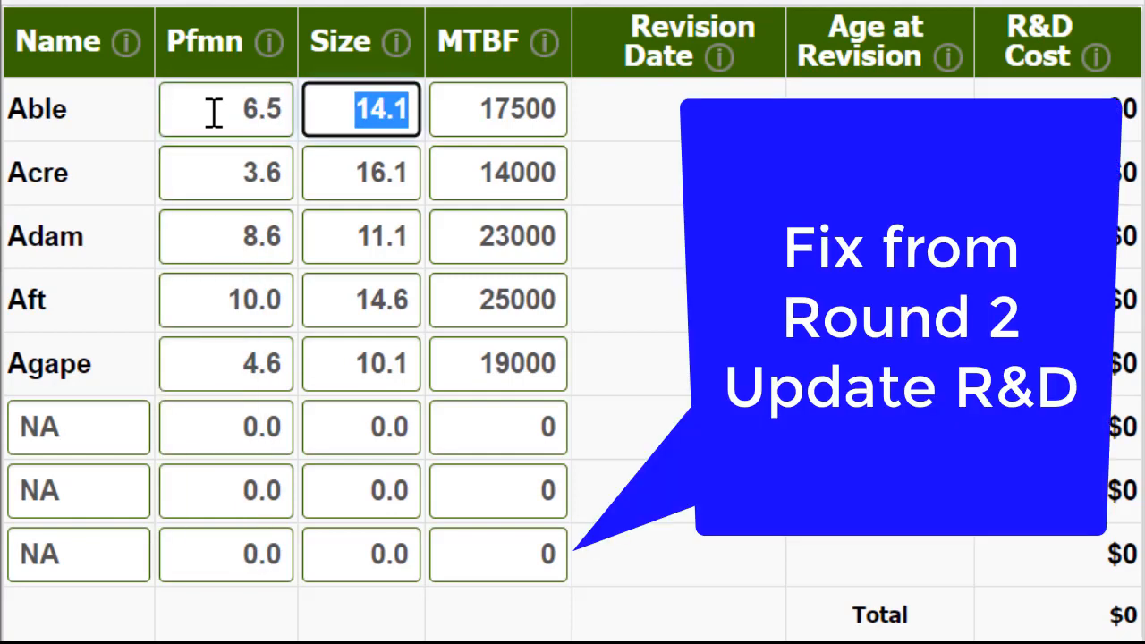
{"action": "type", "text": "13.3"}
{"action": "key", "text": "Tab"}
{"action": "key", "text": "Tab"}
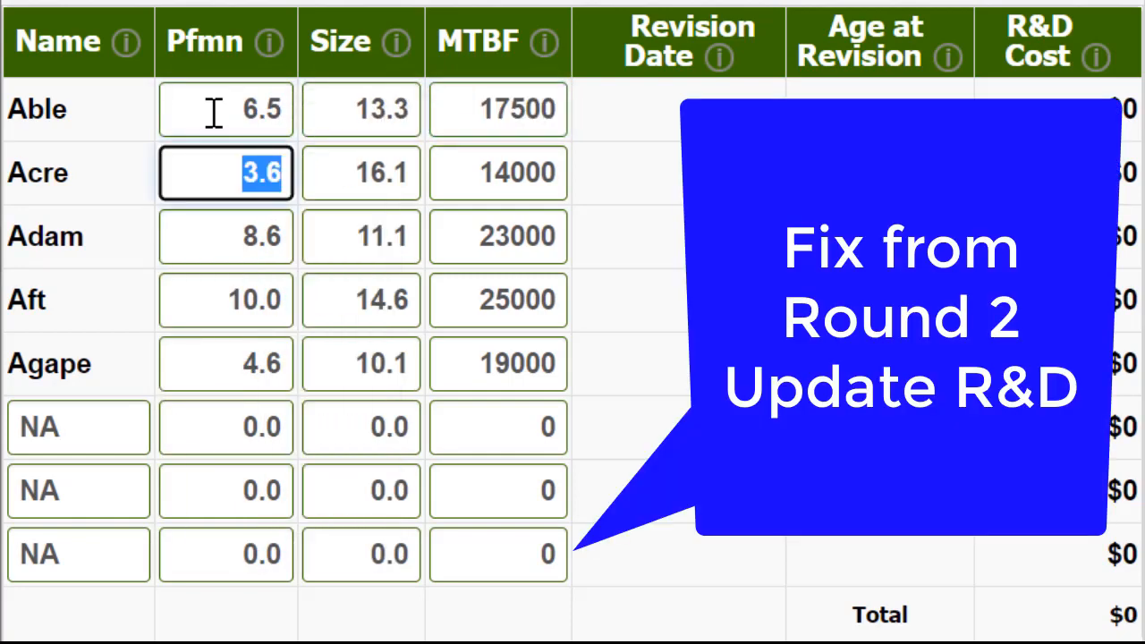
- Set Adam's performance to 9.9 and its size to 9.9, skipping Acre
{"action": "key", "text": "Tab"}
{"action": "key", "text": "Tab"}
{"action": "key", "text": "Tab"}
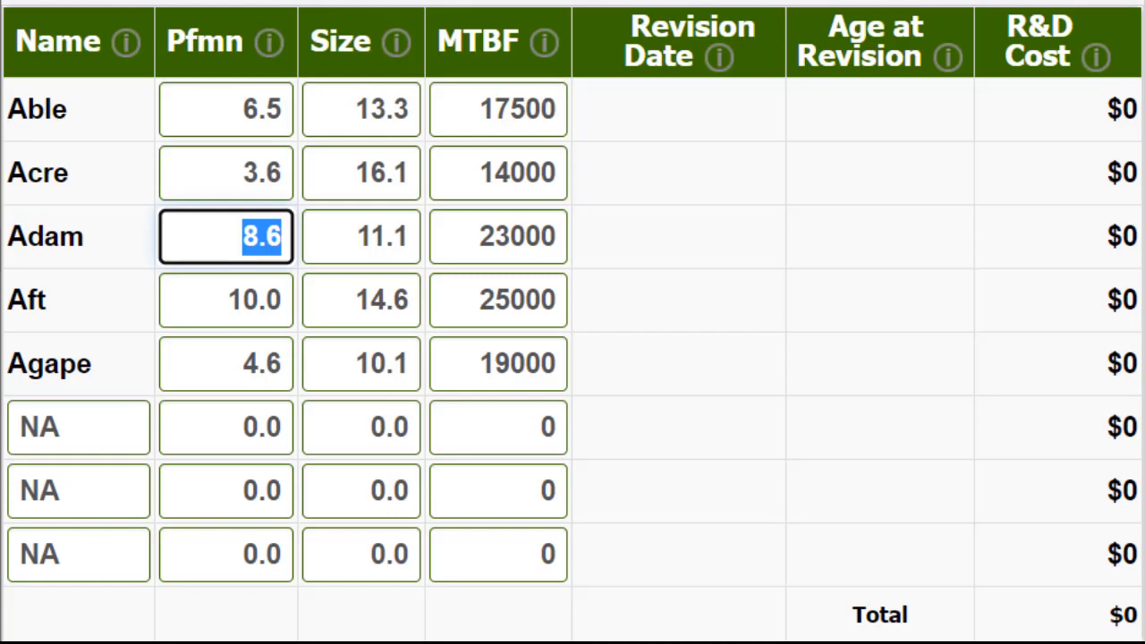
{"action": "type", "text": "9.9"}
{"action": "key", "text": "Tab"}
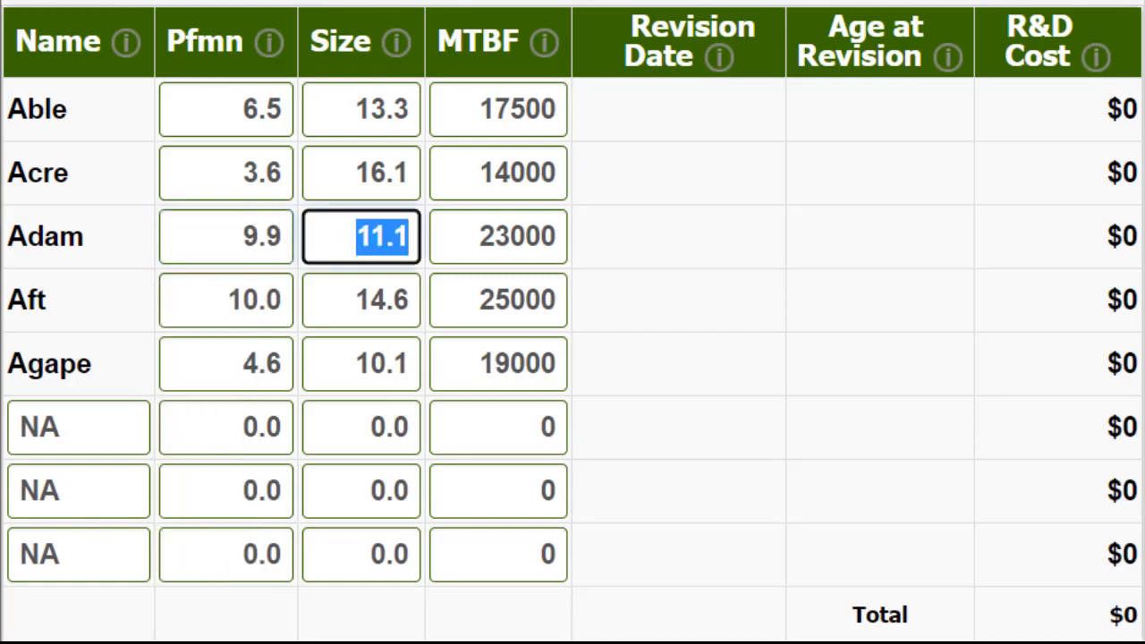
{"action": "type", "text": "1"}
{"action": "key", "text": "BackSpace"}
{"action": "type", "text": "9.9"}
{"action": "key", "text": "Tab"}
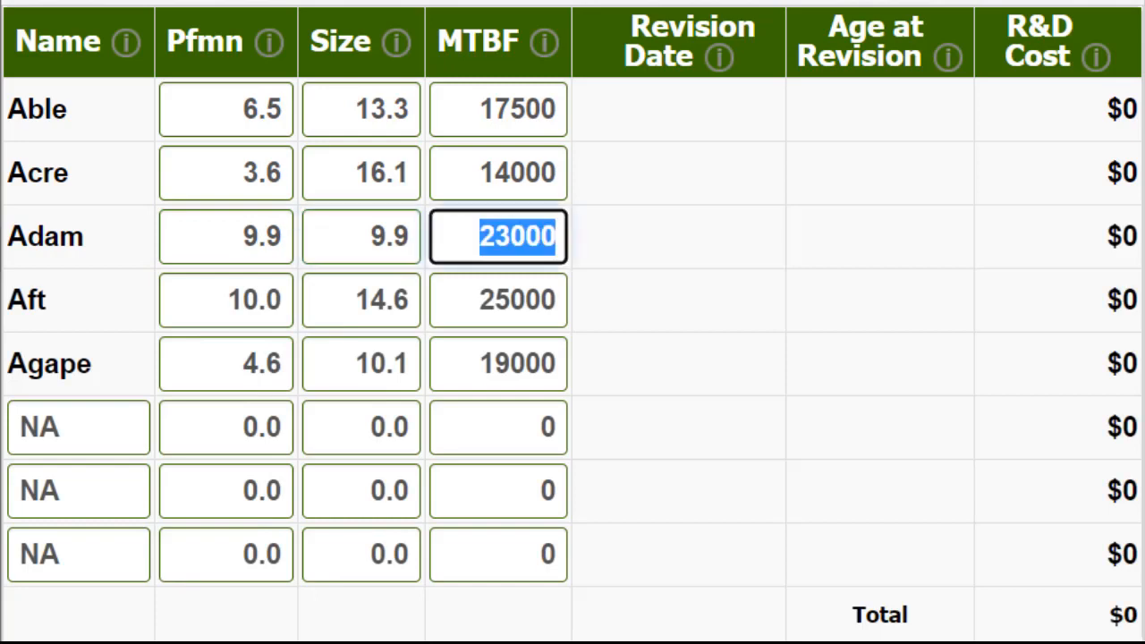
- Set Aft's performance to 11.5, its size to 14.3 and its MTBF to 27000
{"action": "key", "text": "Tab"}
{"action": "type", "text": "10.5"}
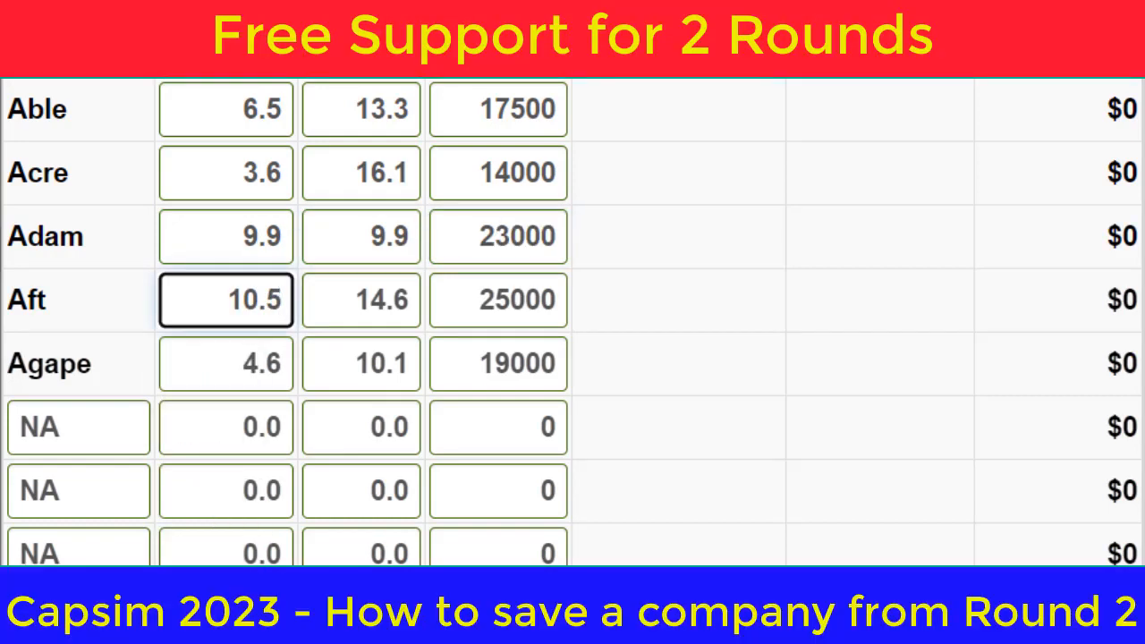
{"action": "key", "text": "BackSpace"}
{"action": "key", "text": "BackSpace"}
{"action": "key", "text": "BackSpace"}
{"action": "type", "text": "1.5"}
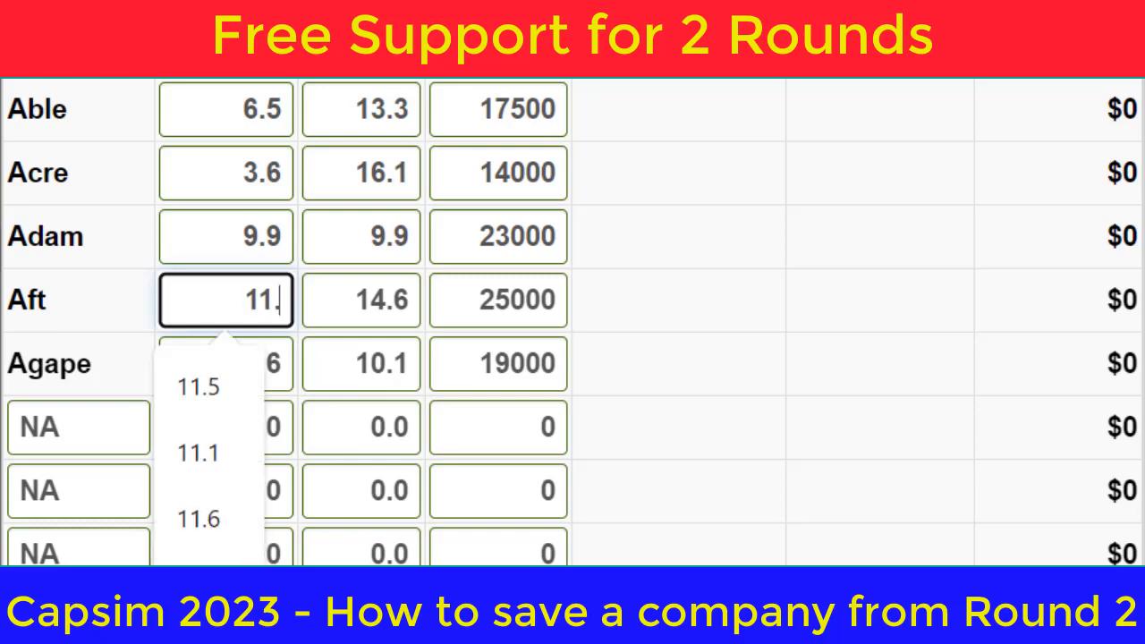
{"action": "key", "text": "Tab"}
{"action": "type", "text": "14.3"}
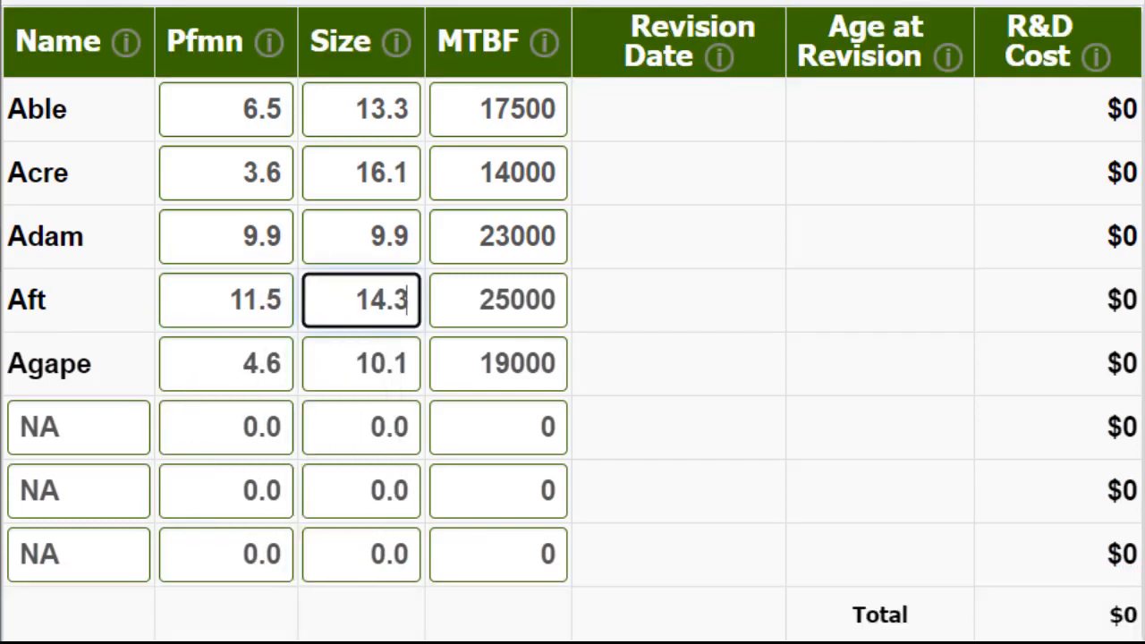
{"action": "key", "text": "Tab"}
{"action": "type", "text": "27000"}
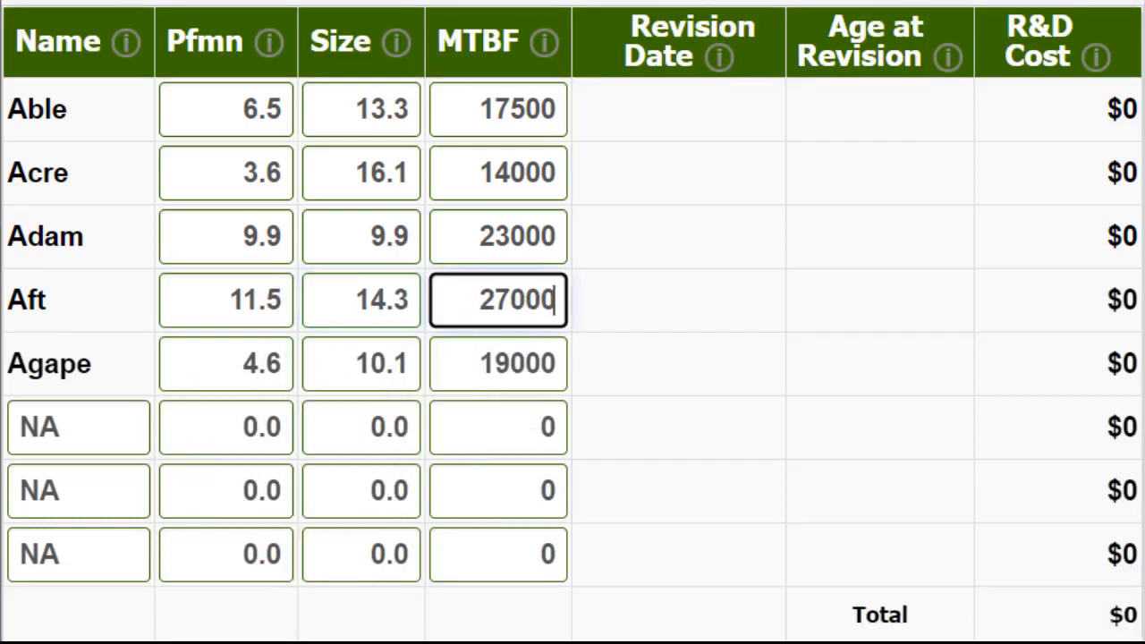
{"action": "key", "text": "Tab"}
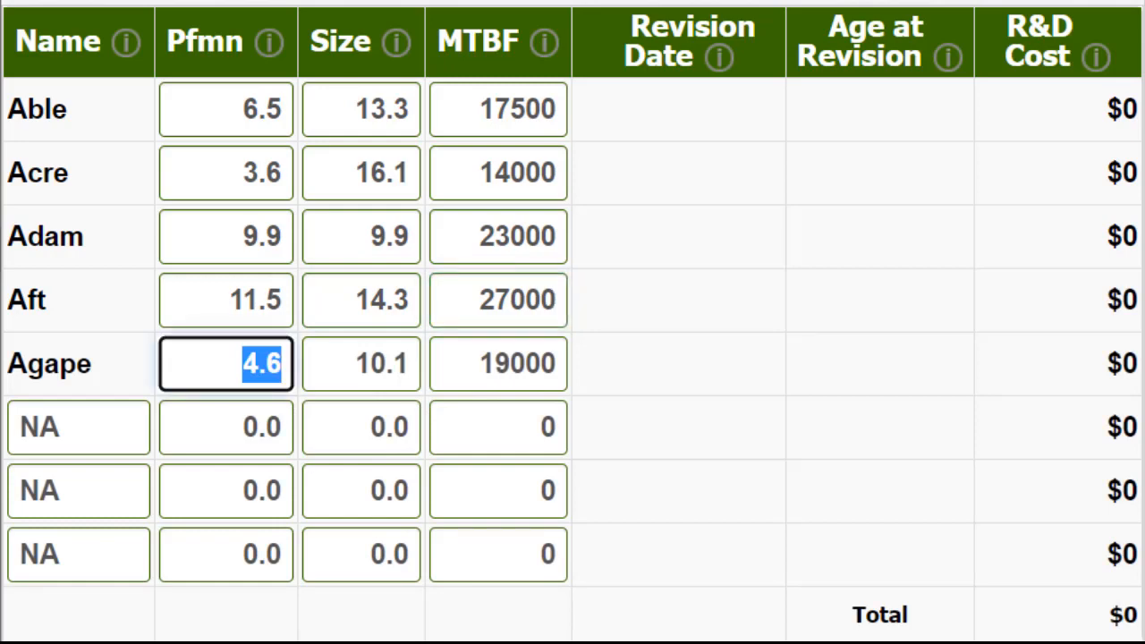
- Set Agape's performance to 4.8, its size to 9.3 and its MTBF to 20000
{"action": "type", "text": "4.8"}
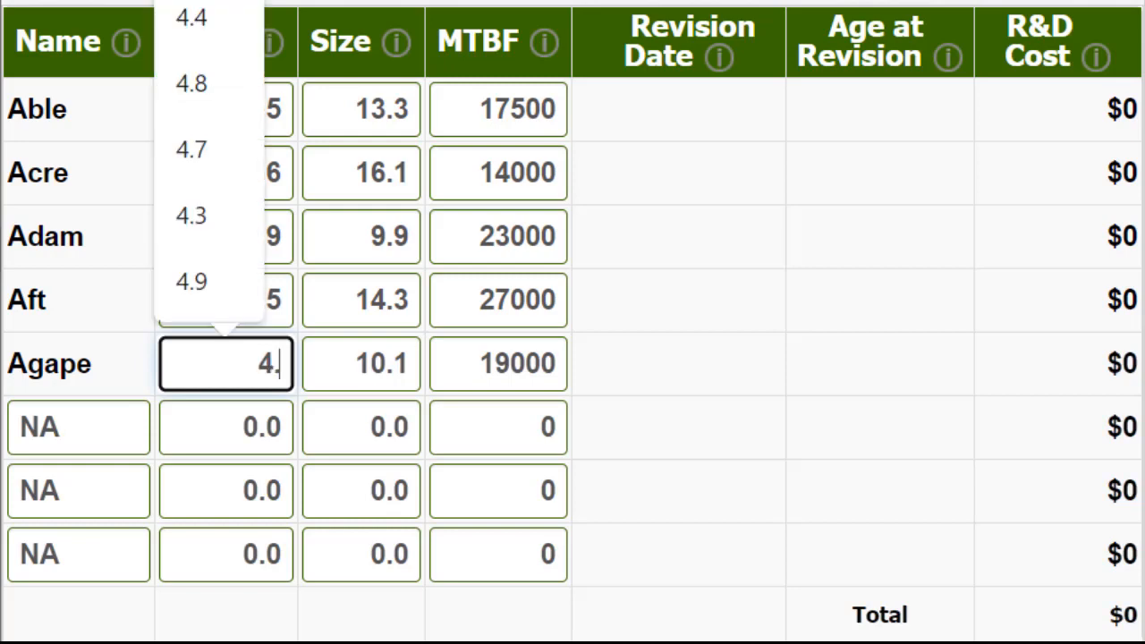
{"action": "key", "text": "Tab"}
{"action": "type", "text": "9.3"}
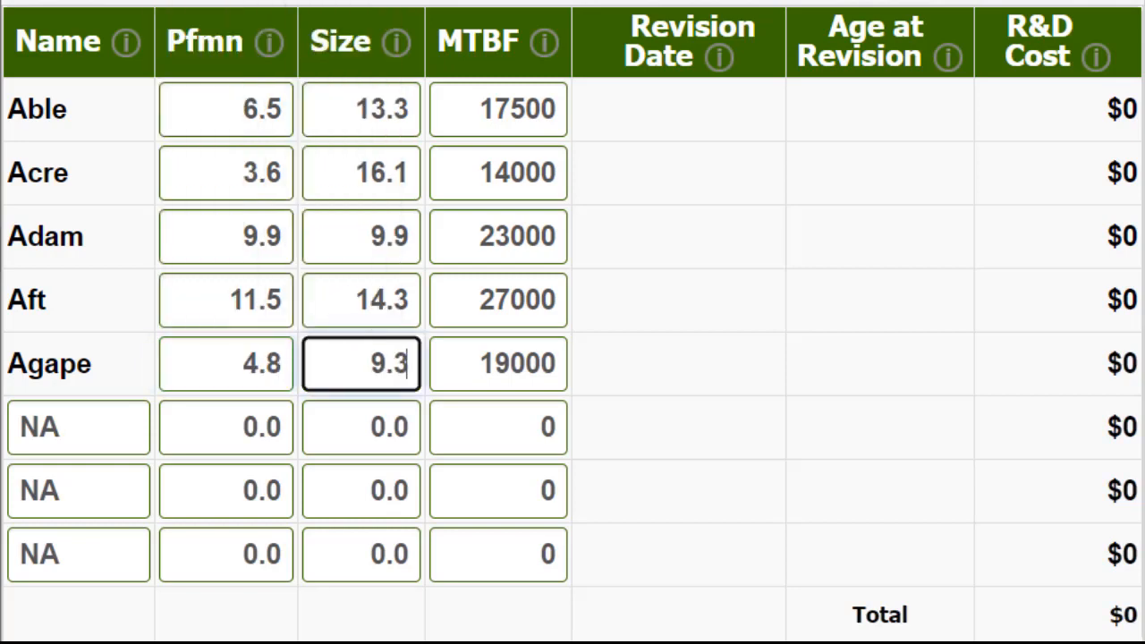
{"action": "key", "text": "Tab"}
{"action": "type", "text": "20000"}
{"action": "key", "text": "Tab"}
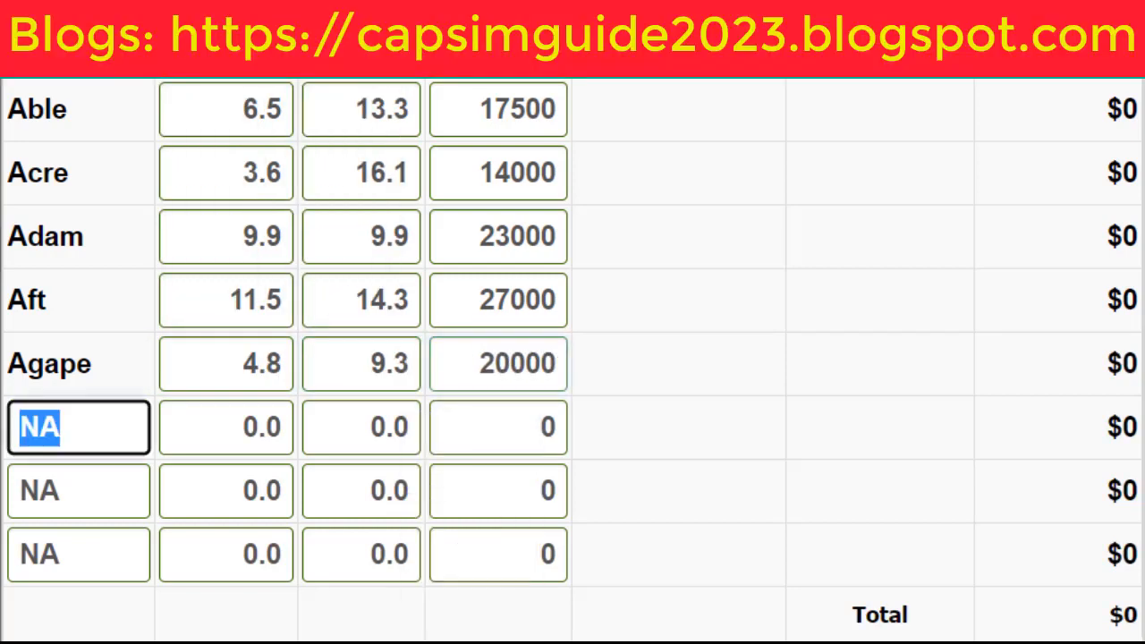
- Add a new product named Acre2 with performance 4.6, size 15.2 and MTBF 14000
{"action": "type", "text": "Acre2"}
{"action": "key", "text": "Tab"}
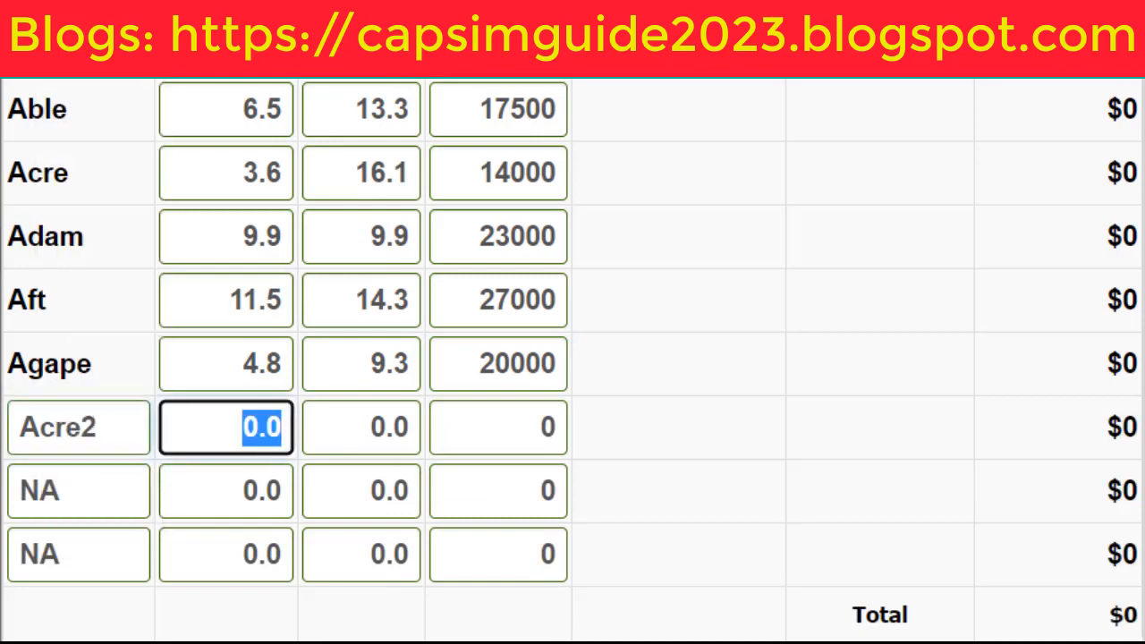
{"action": "type", "text": "4.6"}
{"action": "key", "text": "Tab"}
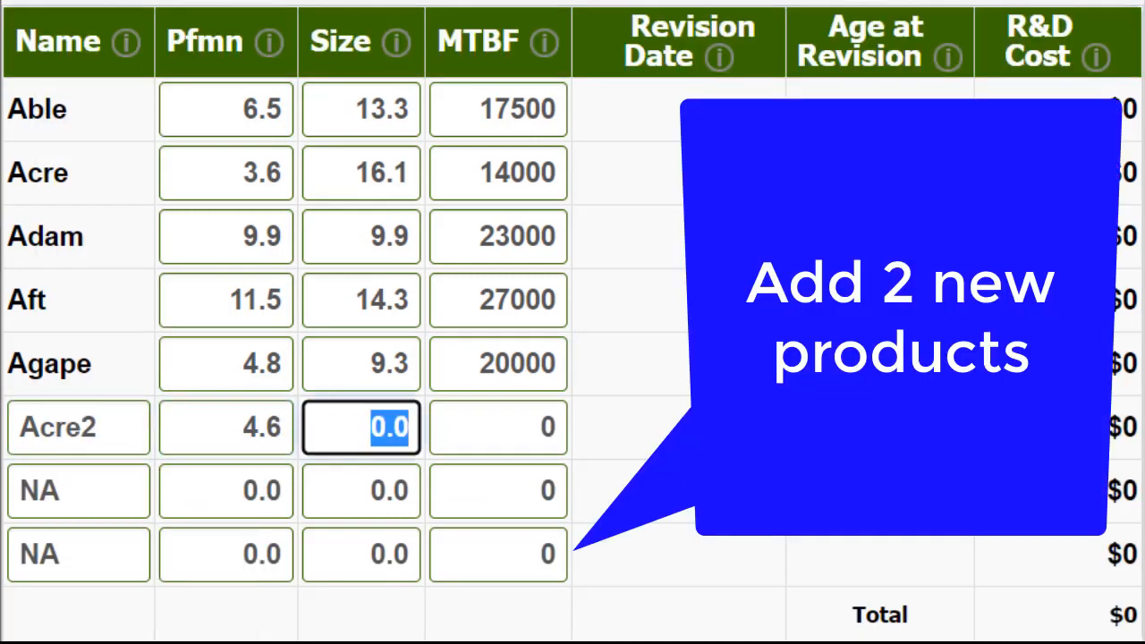
{"action": "type", "text": "15.2"}
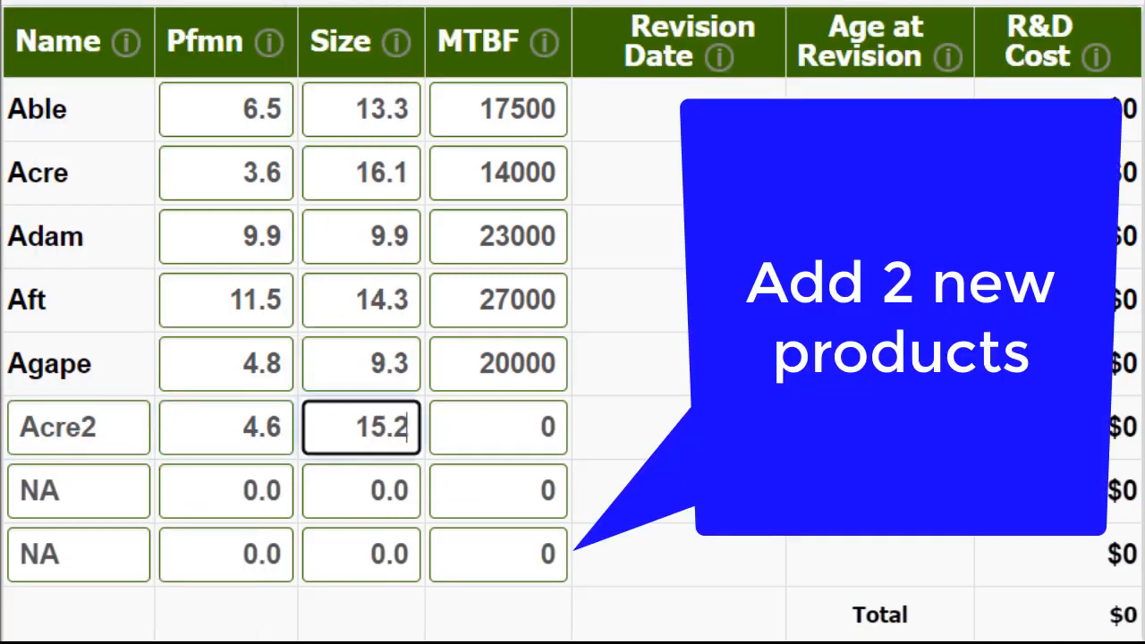
{"action": "key", "text": "Tab"}
{"action": "type", "text": "14000"}
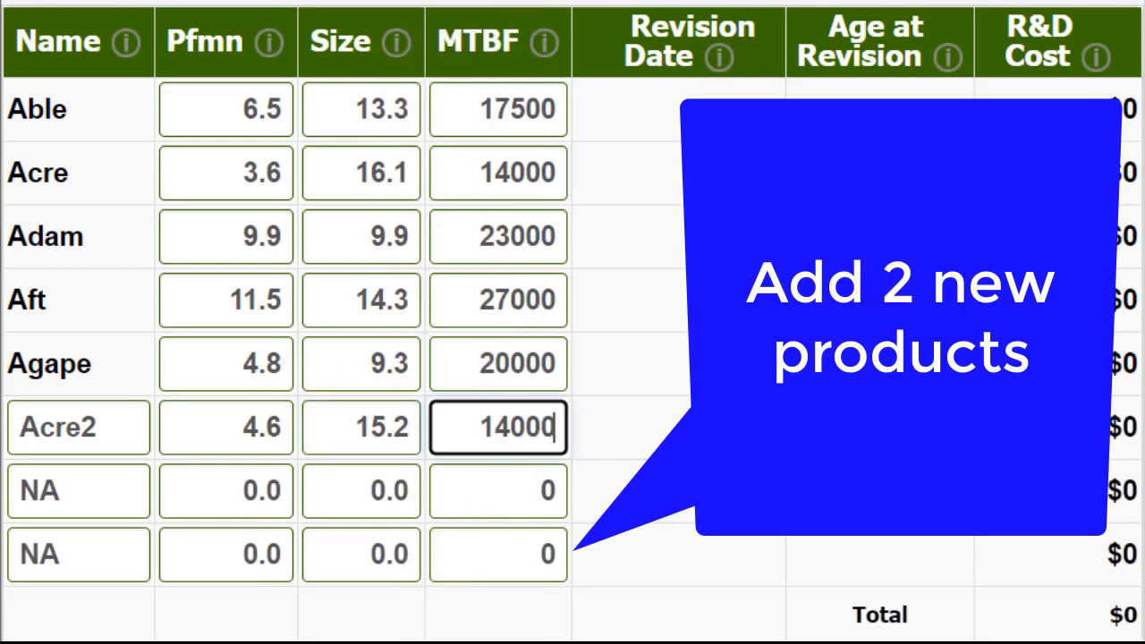
{"action": "key", "text": "Tab"}
- Add a new product named Able2 with performance 7.9, size 11.9 and MTBF 17500, and recalculate the table
{"action": "type", "text": "Able2"}
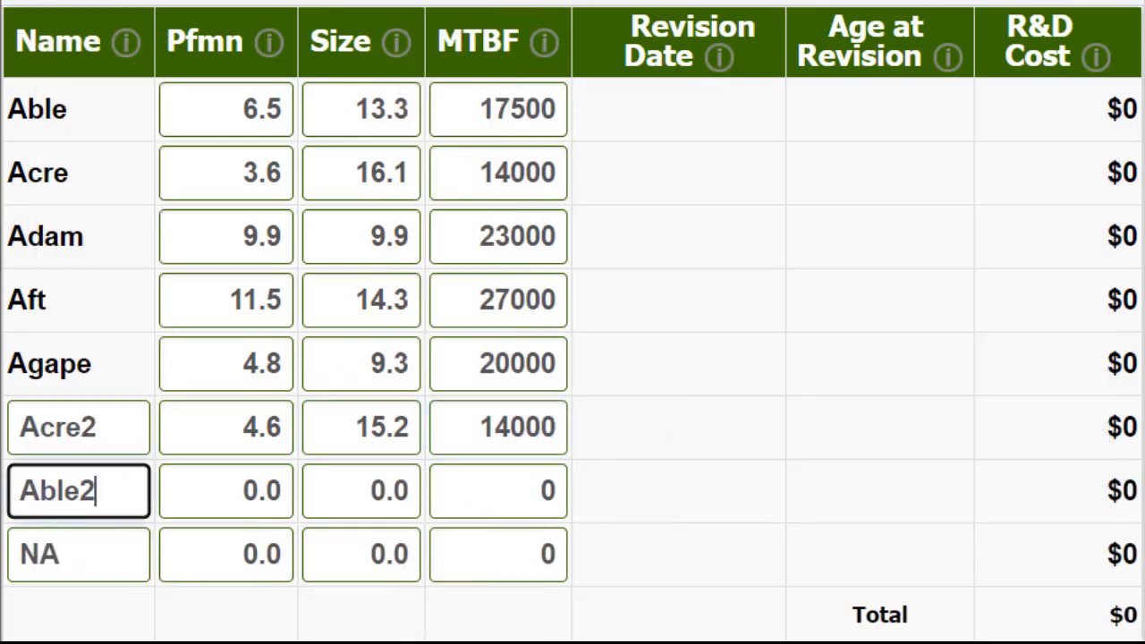
{"action": "key", "text": "Tab"}
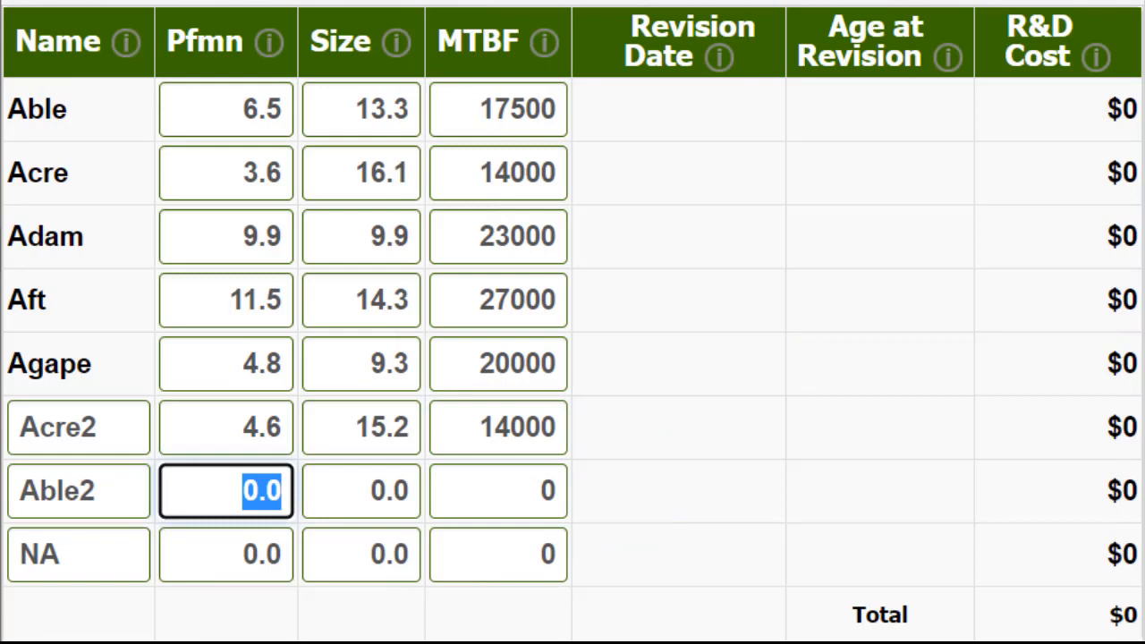
{"action": "type", "text": "7.9"}
{"action": "key", "text": "Tab"}
{"action": "type", "text": "11.9"}
{"action": "key", "text": "Tab"}
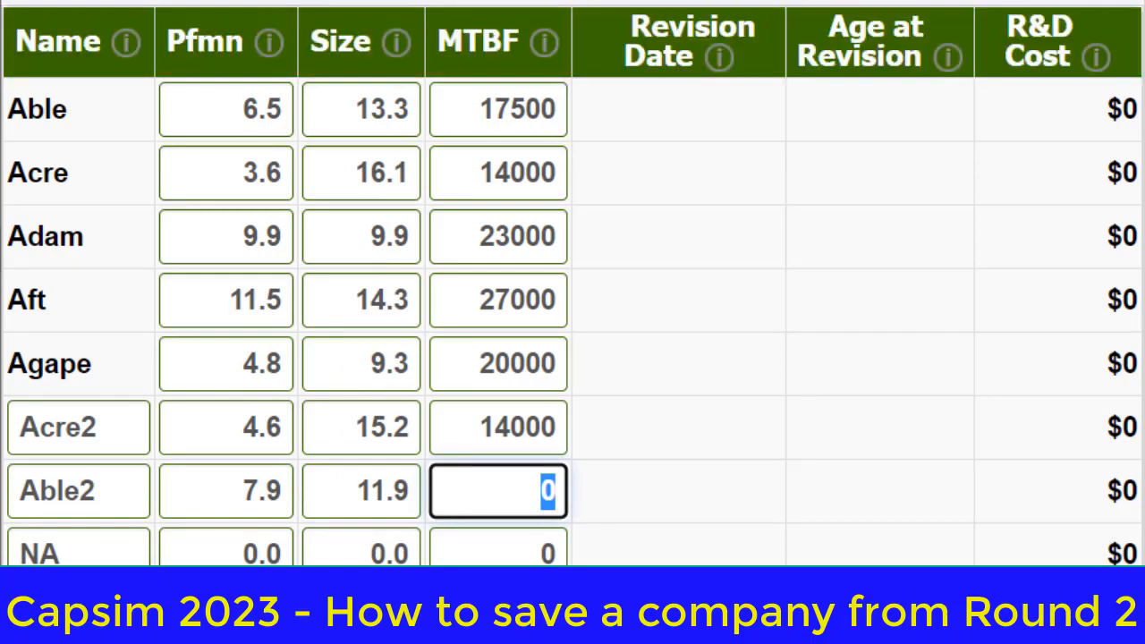
{"action": "type", "text": "17500"}
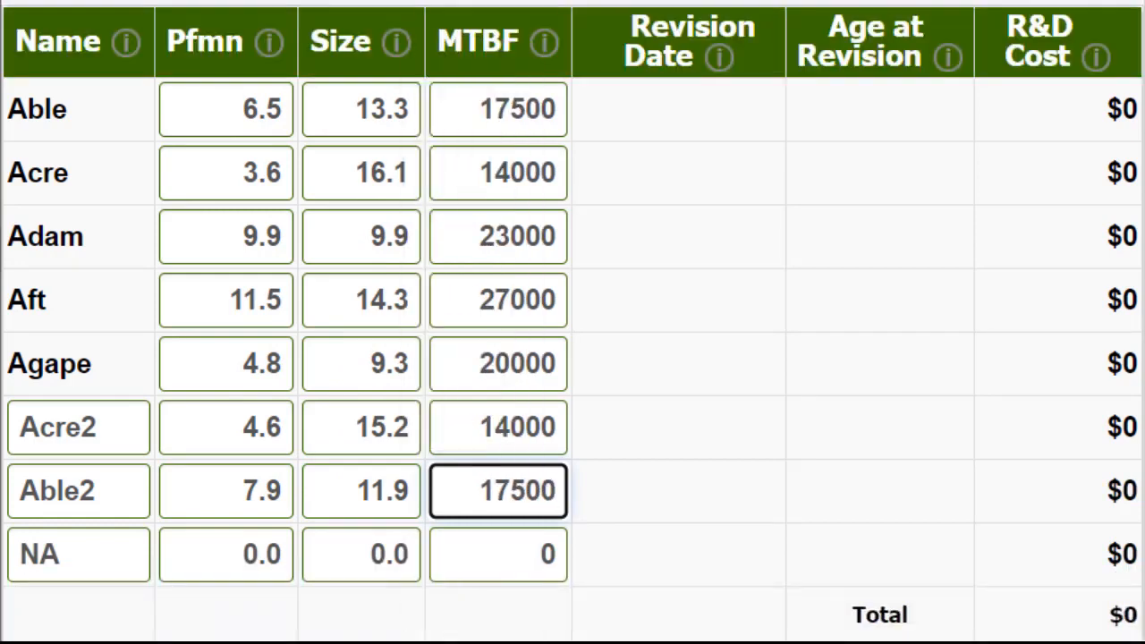
{"action": "key", "text": "Return"}
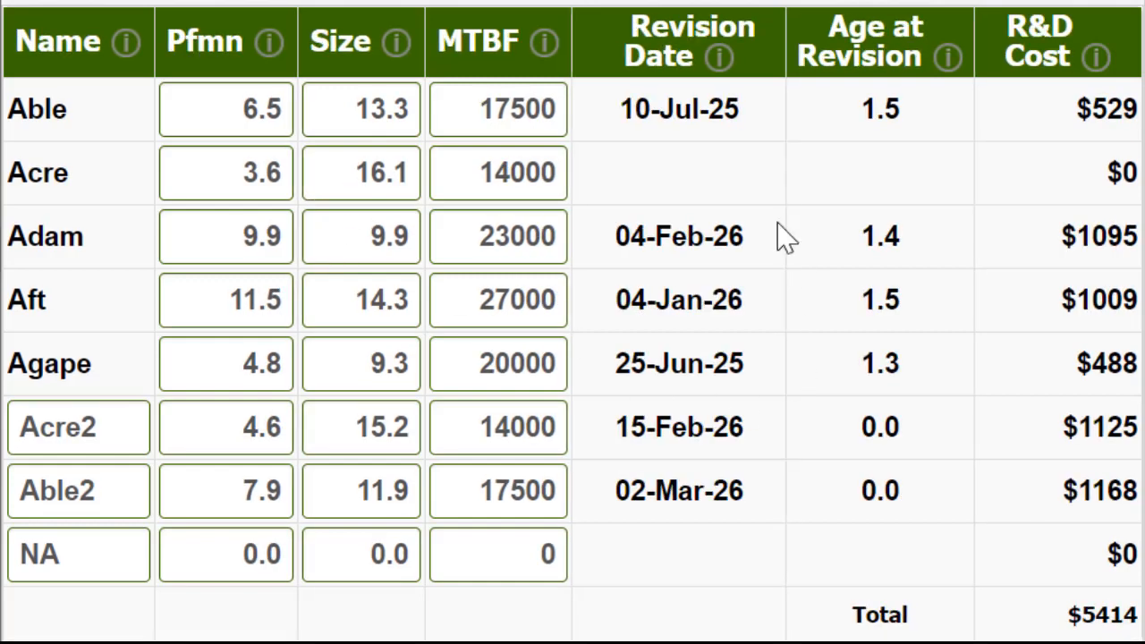
- Check Able's and Adam's revision dates, and change Adam's performance to 9.6 and its size to 10.2
{"action": "left_click_drag", "start_coordinate": [637, 106], "coordinate": [738, 126]}
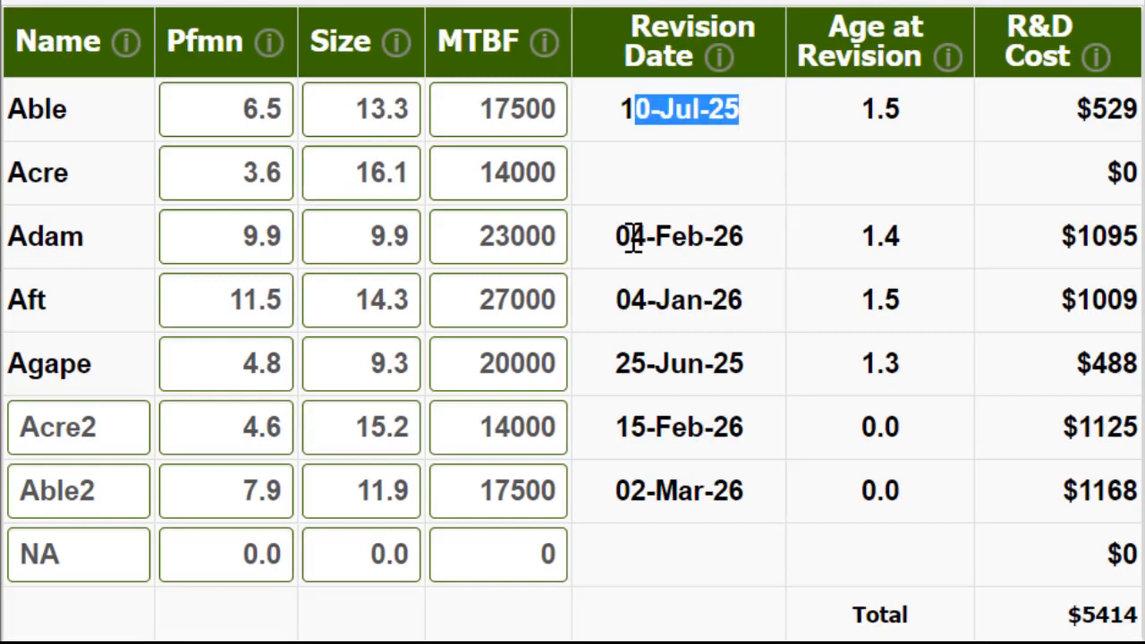
{"action": "left_click_drag", "start_coordinate": [632, 240], "coordinate": [730, 224]}
{"action": "left_click_drag", "start_coordinate": [270, 237], "coordinate": [305, 248]}
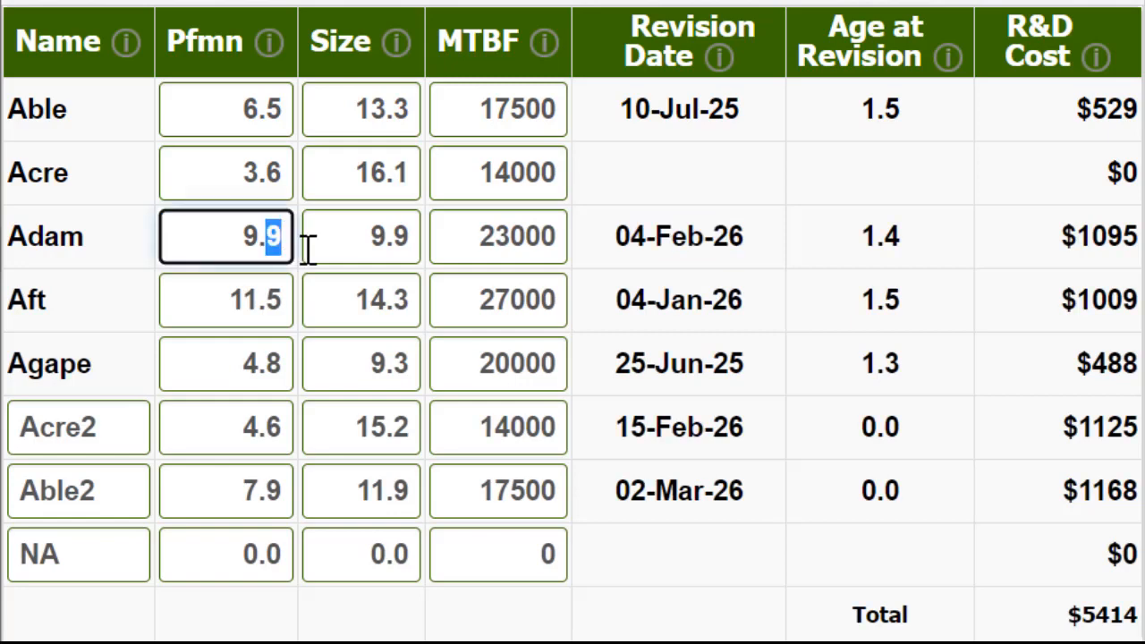
{"action": "type", "text": "6"}
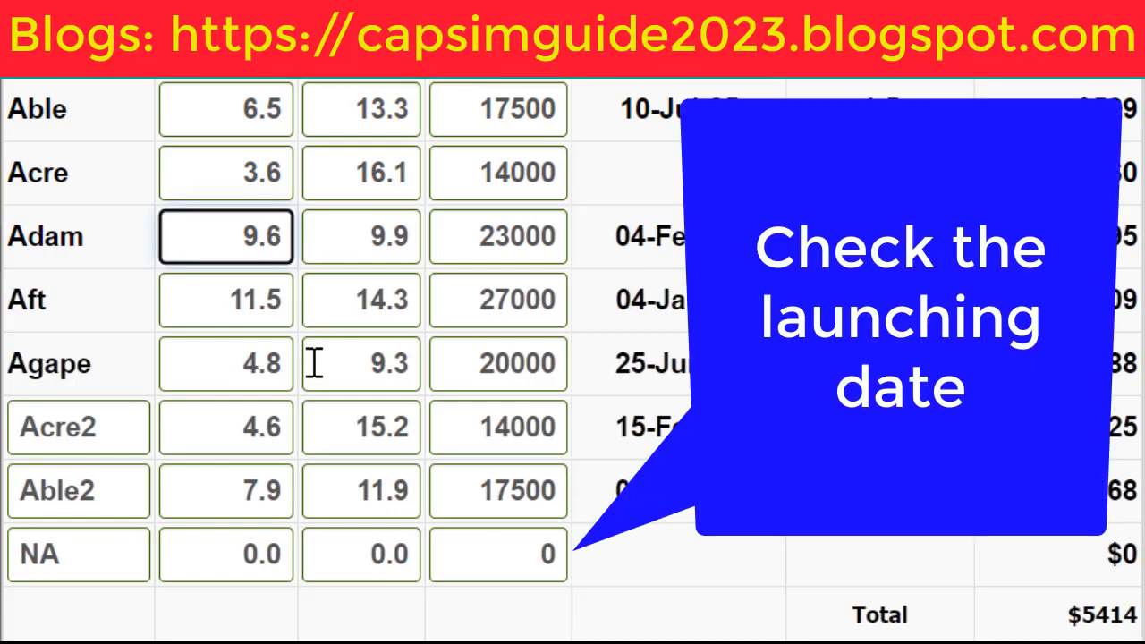
{"action": "key", "text": "Tab"}
{"action": "type", "text": "10.2"}
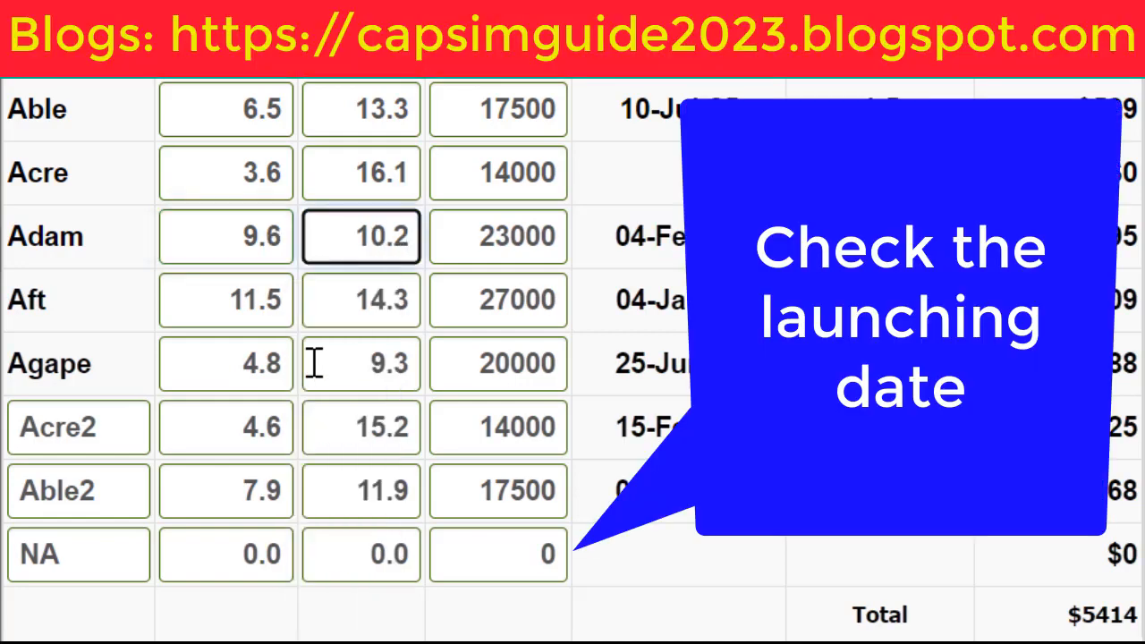
{"action": "key", "text": "Return"}
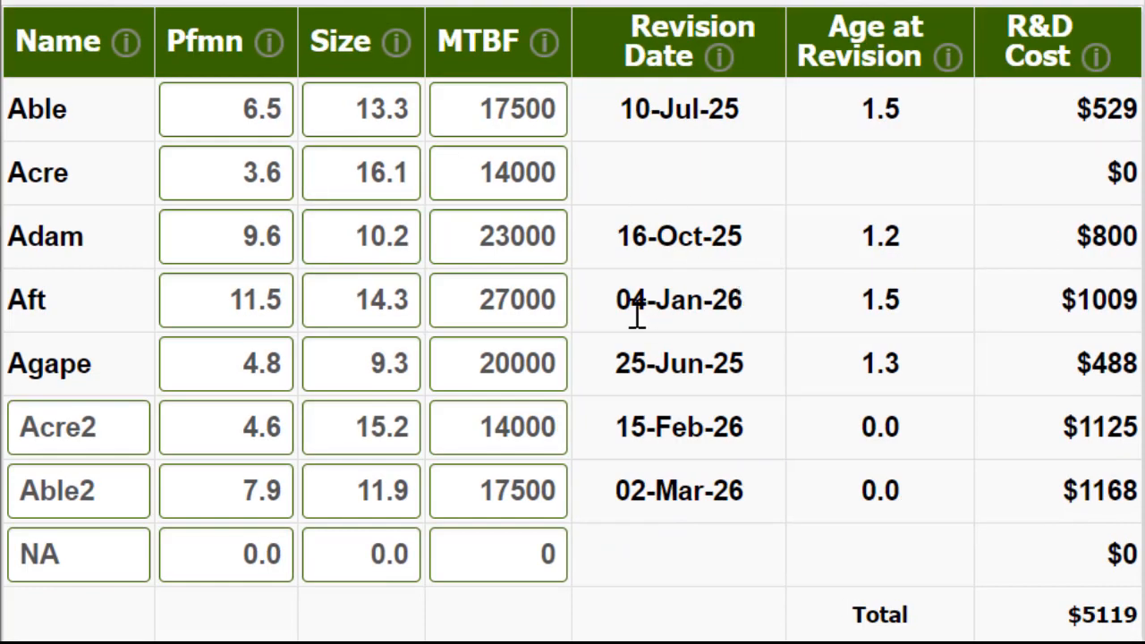
- Change Aft's performance to 11.2 and its size to 14.6, and check its revision date
{"action": "left_click", "coordinate": [279, 302]}
{"action": "key", "text": "BackSpace"}
{"action": "type", "text": "2"}
{"action": "key", "text": "Tab"}
{"action": "key", "text": "Right"}
{"action": "key", "text": "BackSpace"}
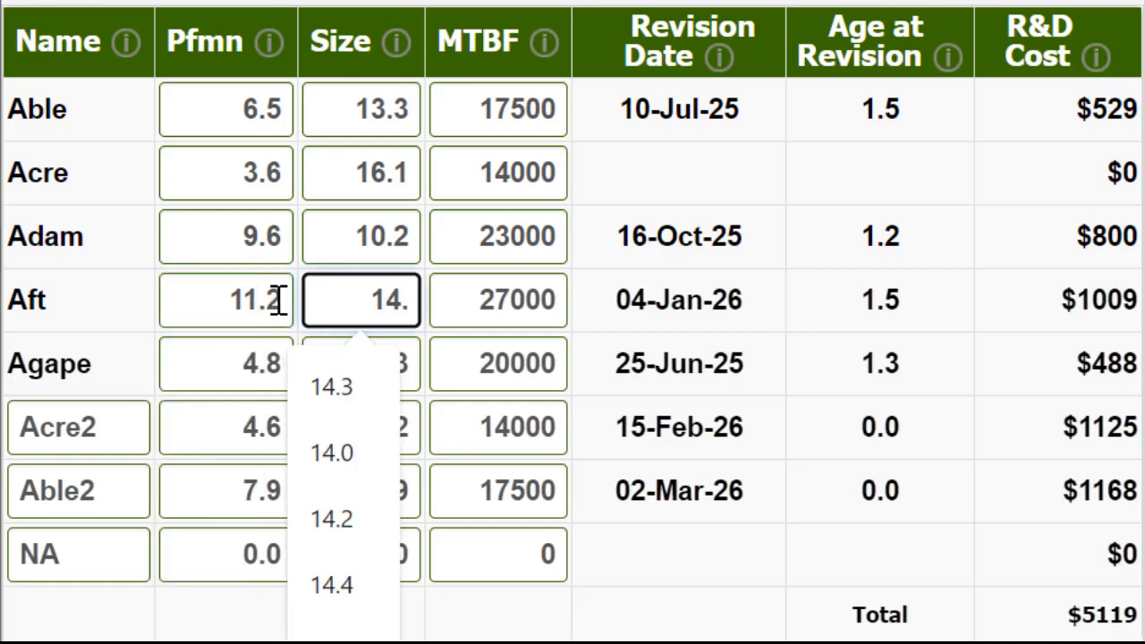
{"action": "type", "text": "6"}
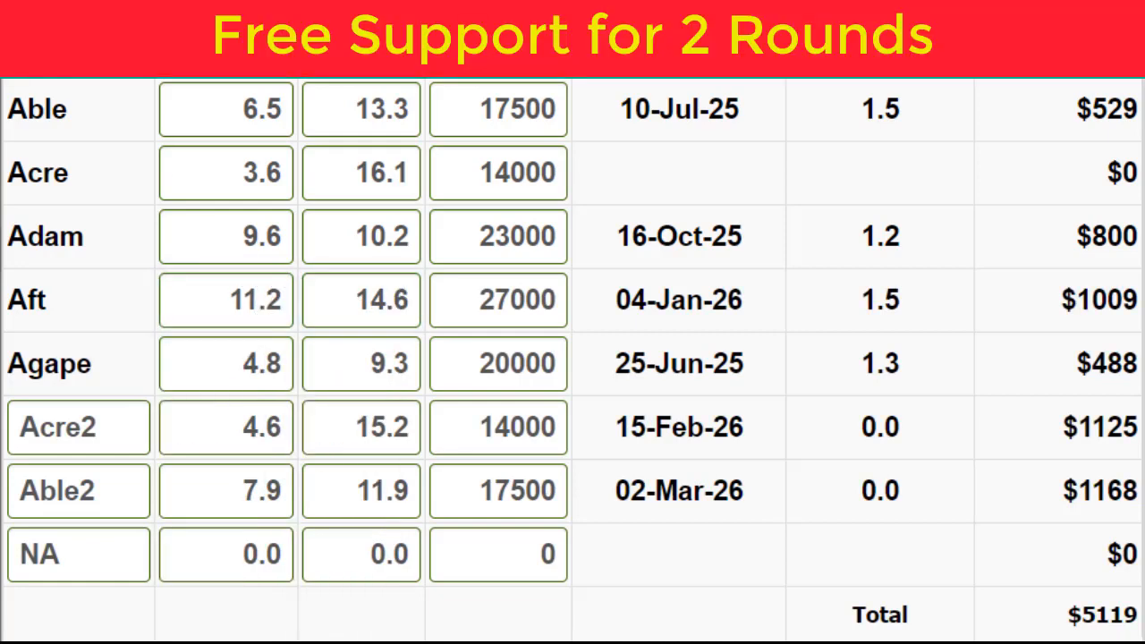
{"action": "left_click_drag", "start_coordinate": [637, 300], "coordinate": [695, 303]}
- Change Agape's performance to 5.0 and its size to 9.0, and check the revision dates of Agape, Acre2 and Able2
{"action": "left_click_drag", "start_coordinate": [656, 364], "coordinate": [707, 356]}
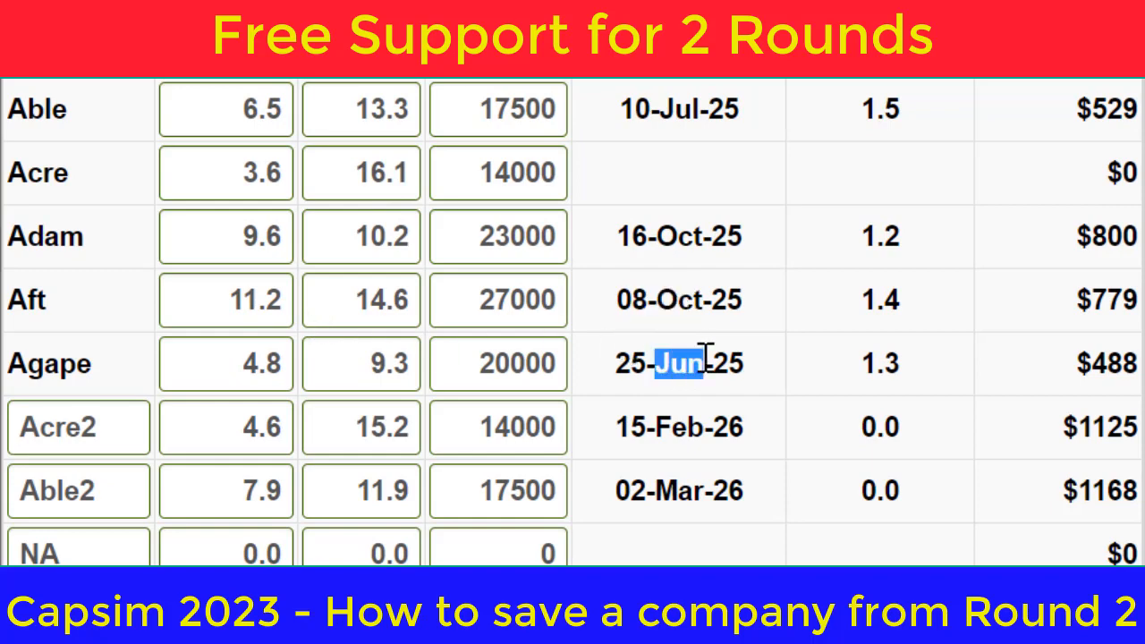
{"action": "left_click", "coordinate": [246, 371]}
{"action": "double_click", "coordinate": [266, 362]}
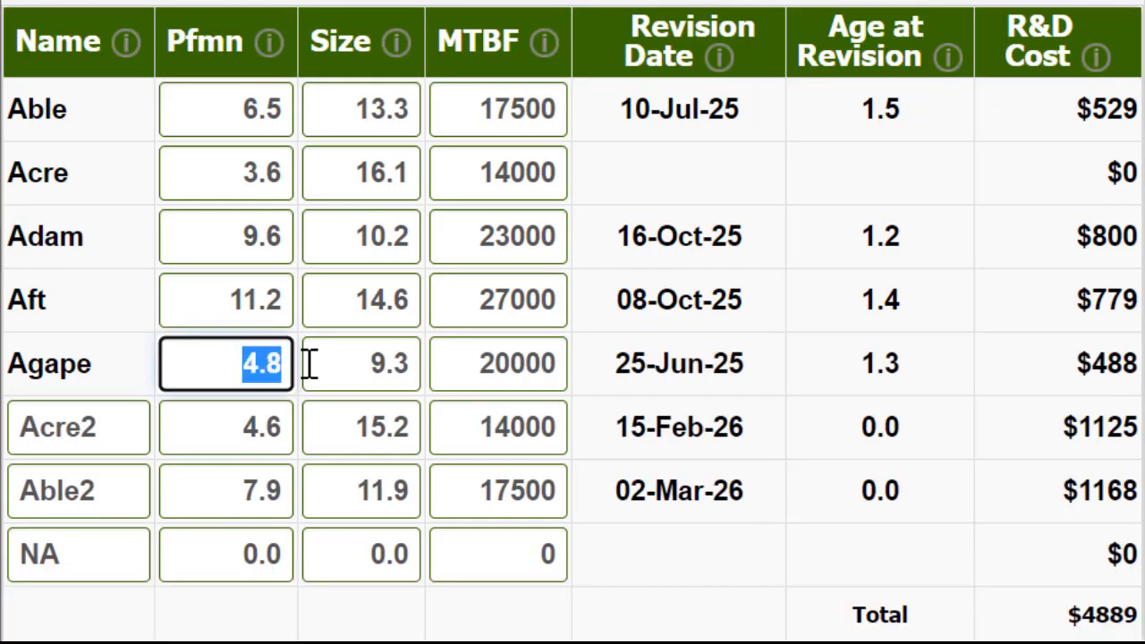
{"action": "type", "text": "5"}
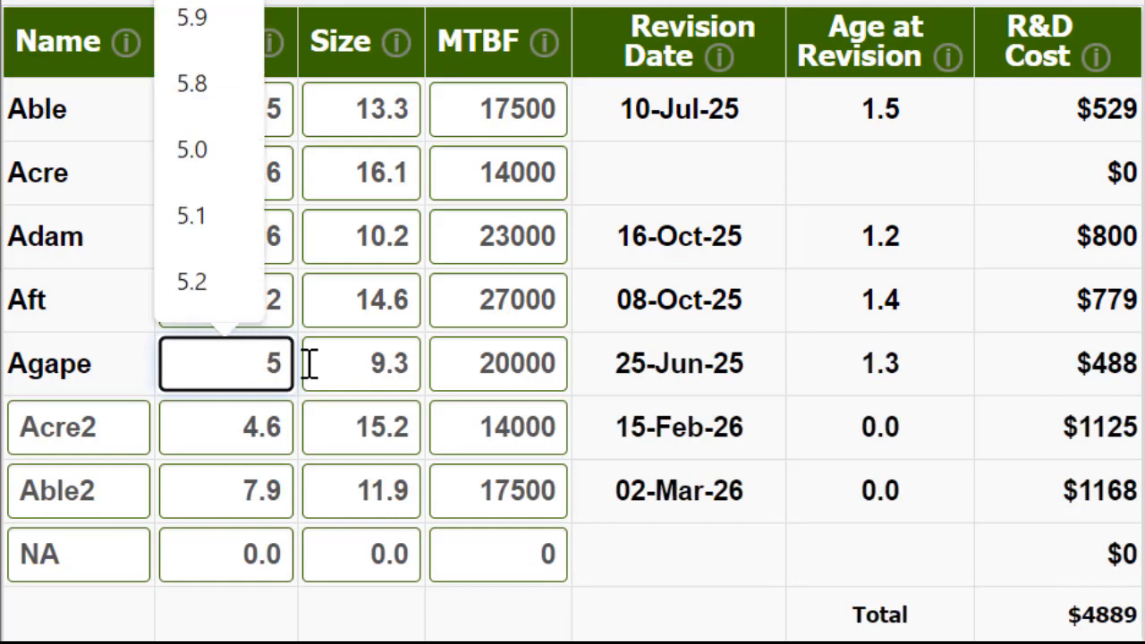
{"action": "key", "text": "Tab"}
{"action": "type", "text": "9"}
{"action": "key", "text": "Tab"}
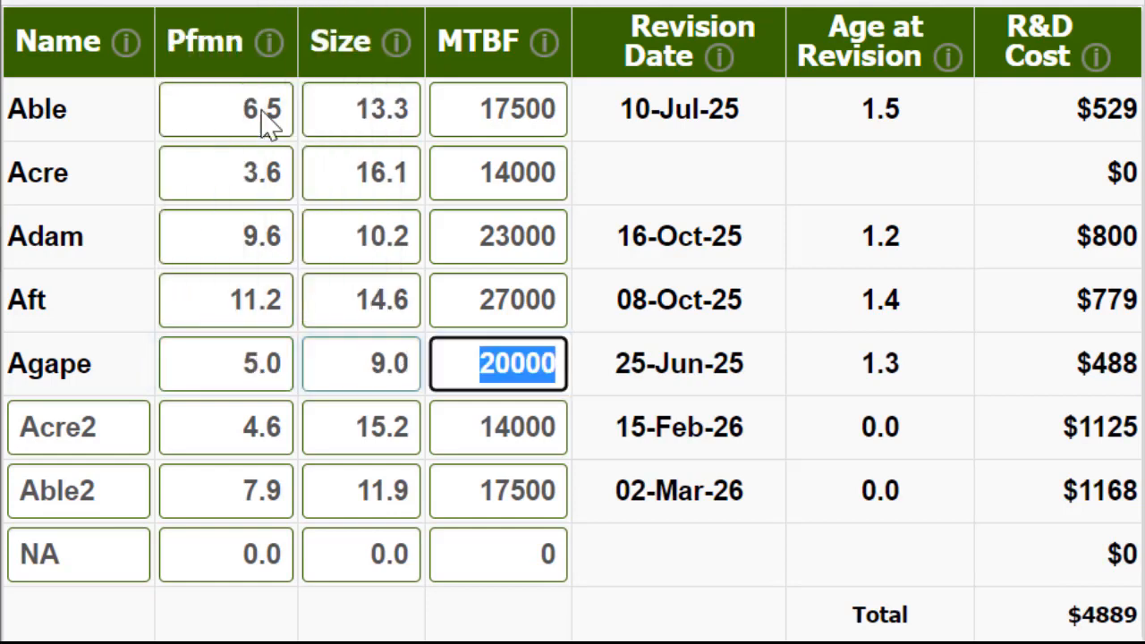
{"action": "left_click", "coordinate": [239, 4]}
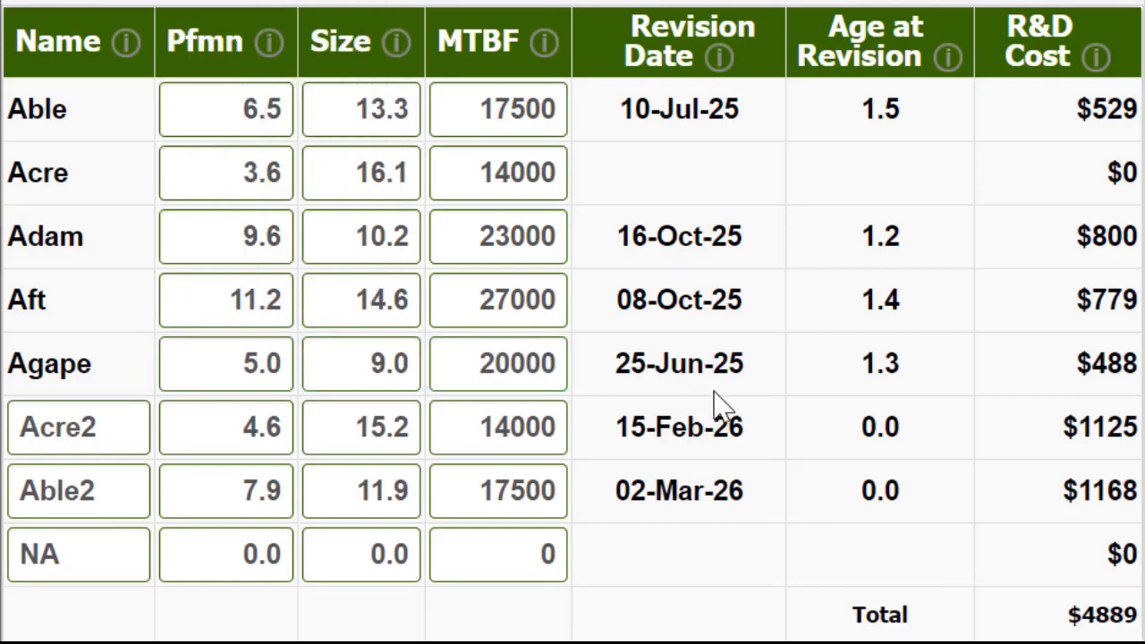
{"action": "left_click_drag", "start_coordinate": [649, 354], "coordinate": [743, 364]}
{"action": "left_click_drag", "start_coordinate": [651, 428], "coordinate": [730, 432]}
{"action": "left_click_drag", "start_coordinate": [651, 494], "coordinate": [729, 492]}
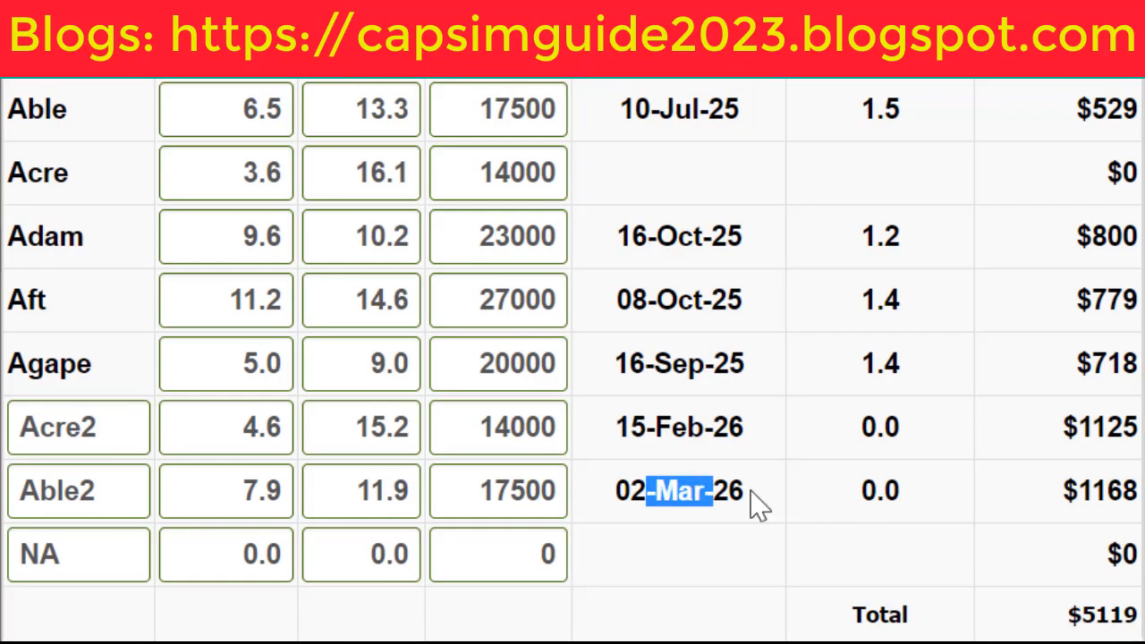
- In the marketing decisions, set Able's price to 29.00, Acre's to 20.00 and Adam's to 39.00
{"action": "left_click", "coordinate": [847, 417]}
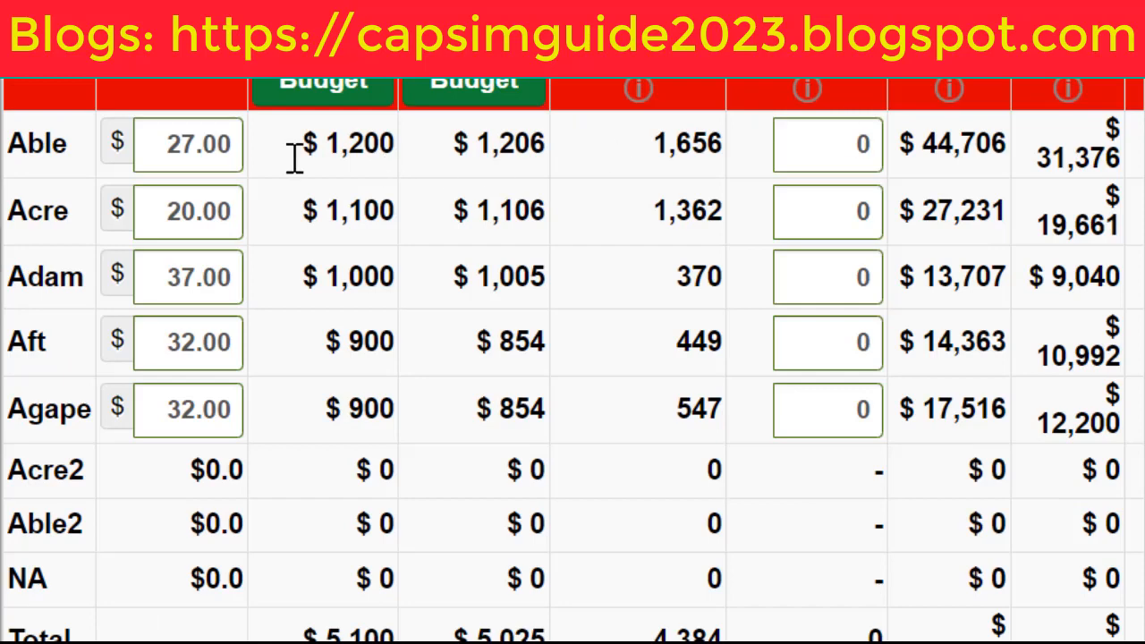
{"action": "double_click", "coordinate": [179, 143]}
{"action": "type", "text": "29.00"}
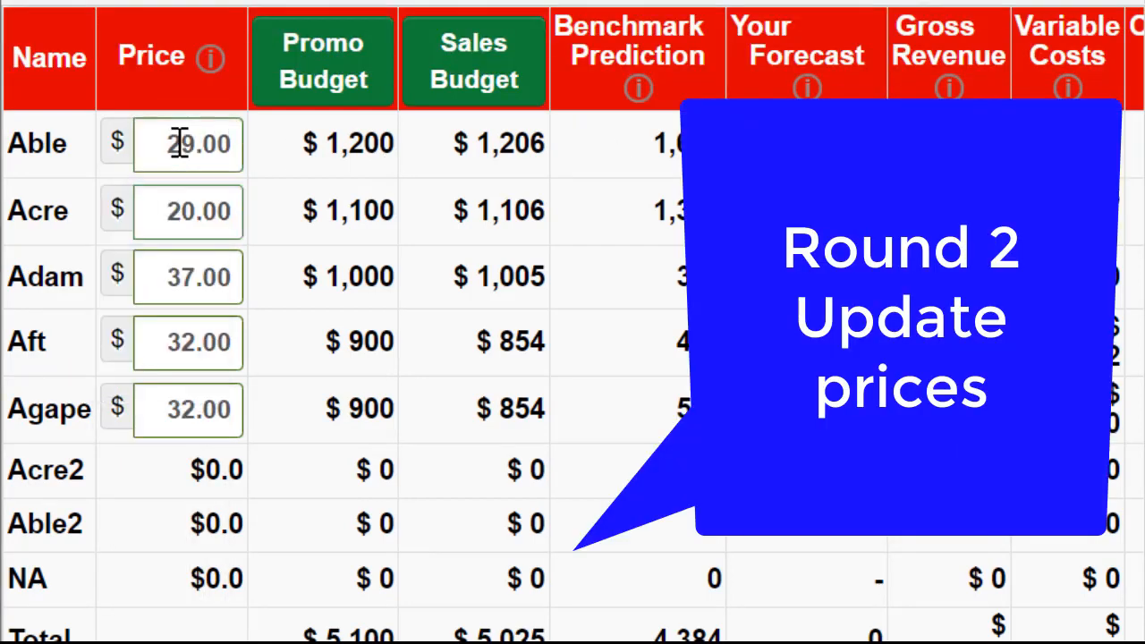
{"action": "key", "text": "Tab"}
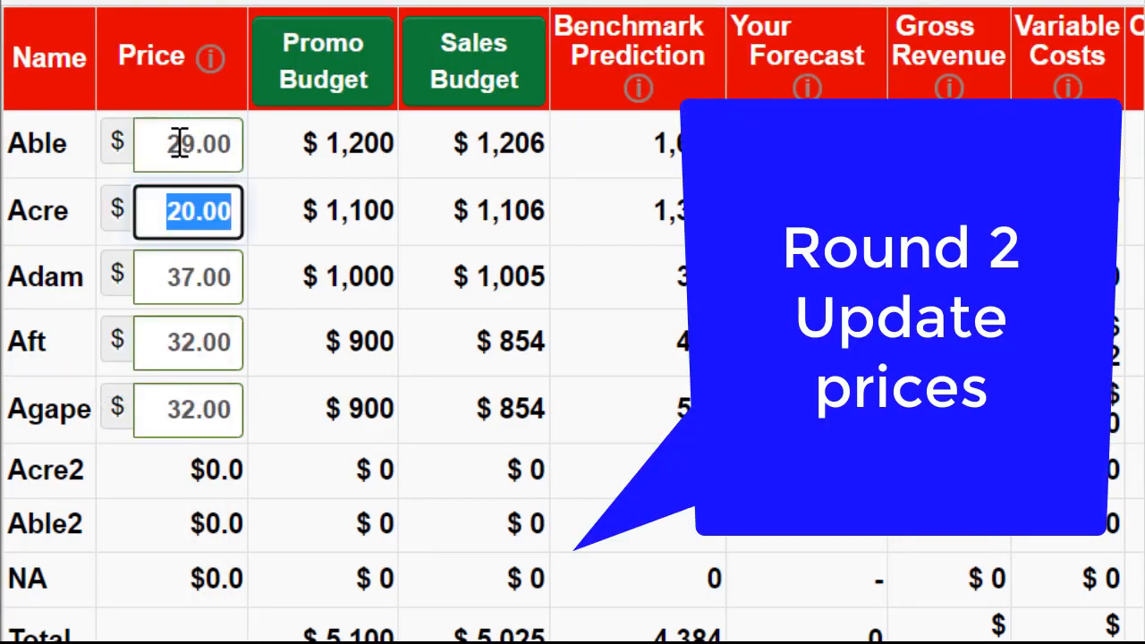
{"action": "type", "text": "20.00"}
{"action": "key", "text": "Tab"}
{"action": "type", "text": "39"}
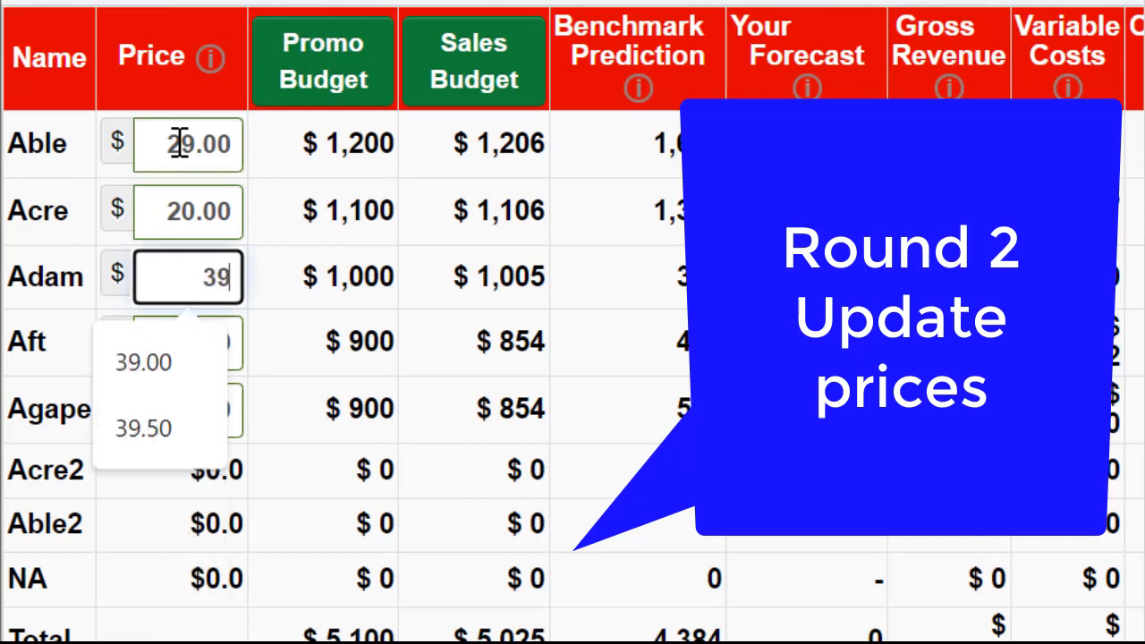
{"action": "type", "text": ".00"}
- Set the prices of Aft and Agape to 34.00 each, and recalculate the marketing table
{"action": "key", "text": "Tab"}
{"action": "type", "text": "34.00"}
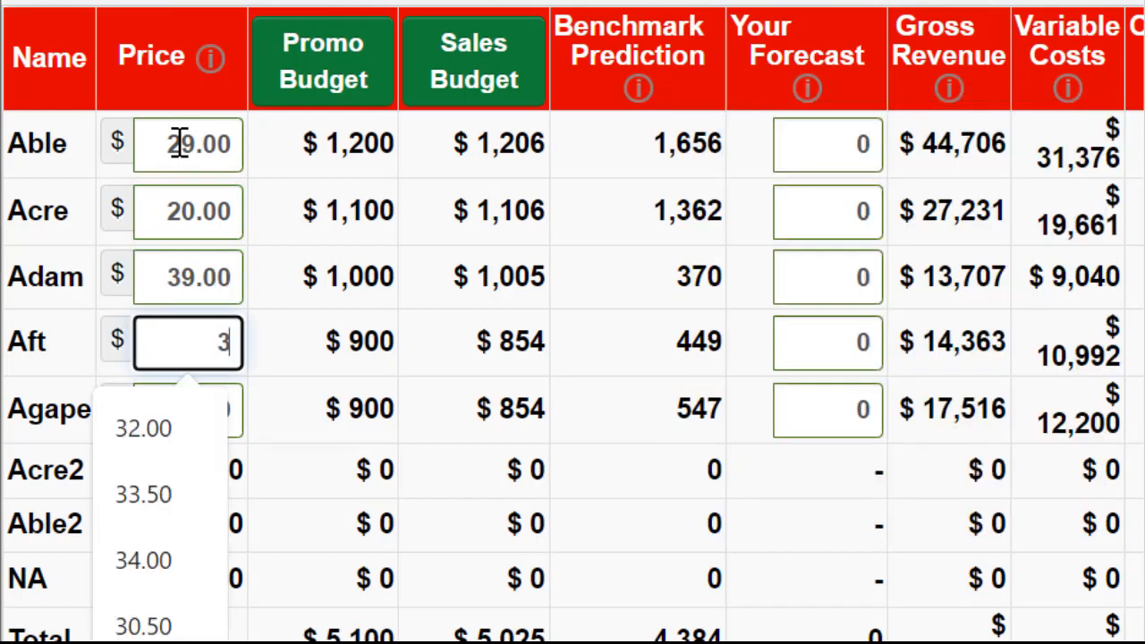
{"action": "key", "text": "Tab"}
{"action": "type", "text": "34.00"}
{"action": "key", "text": "Tab"}
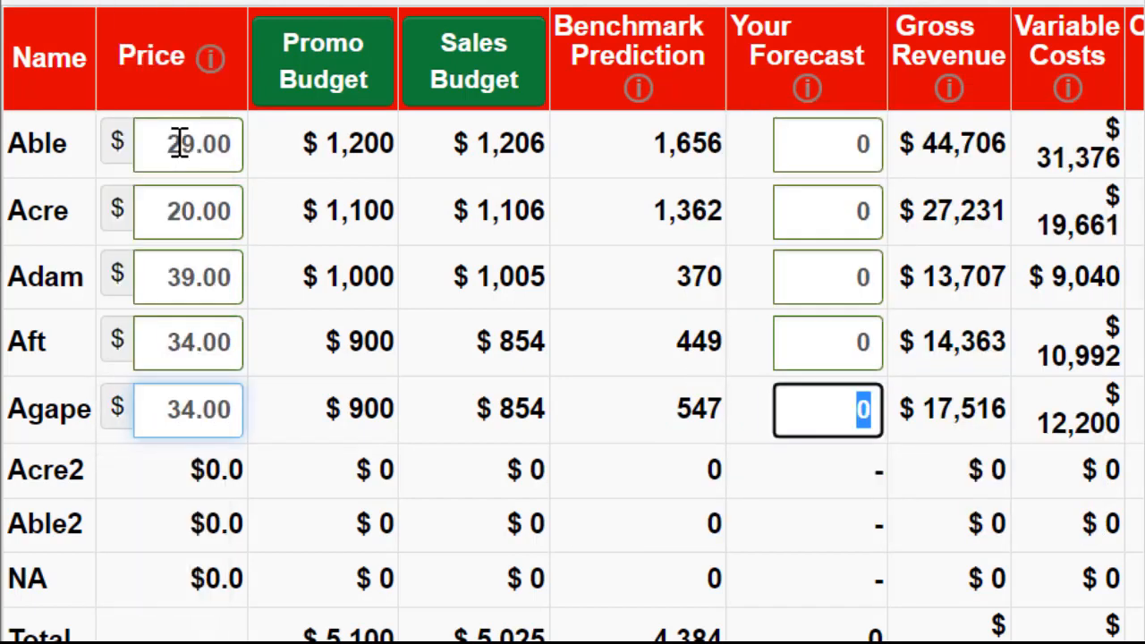
{"action": "left_click", "coordinate": [175, 68]}
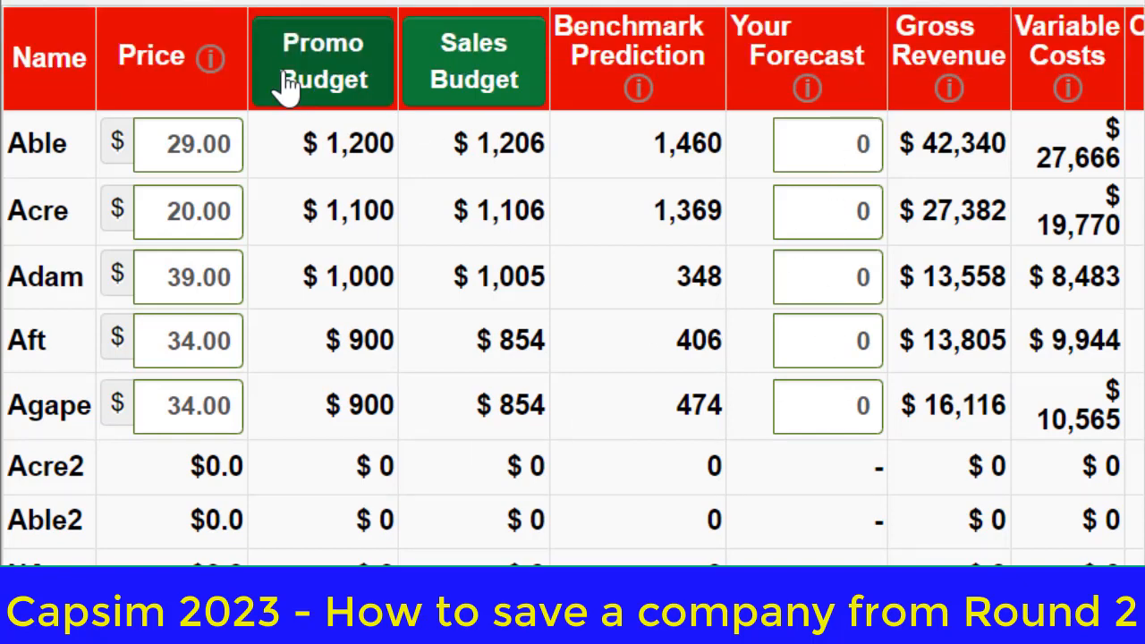
- Open the promo budget details and set Able's print media, direct mail, web media, email and trade shows budgets to 300 each
{"action": "left_click", "coordinate": [286, 89]}
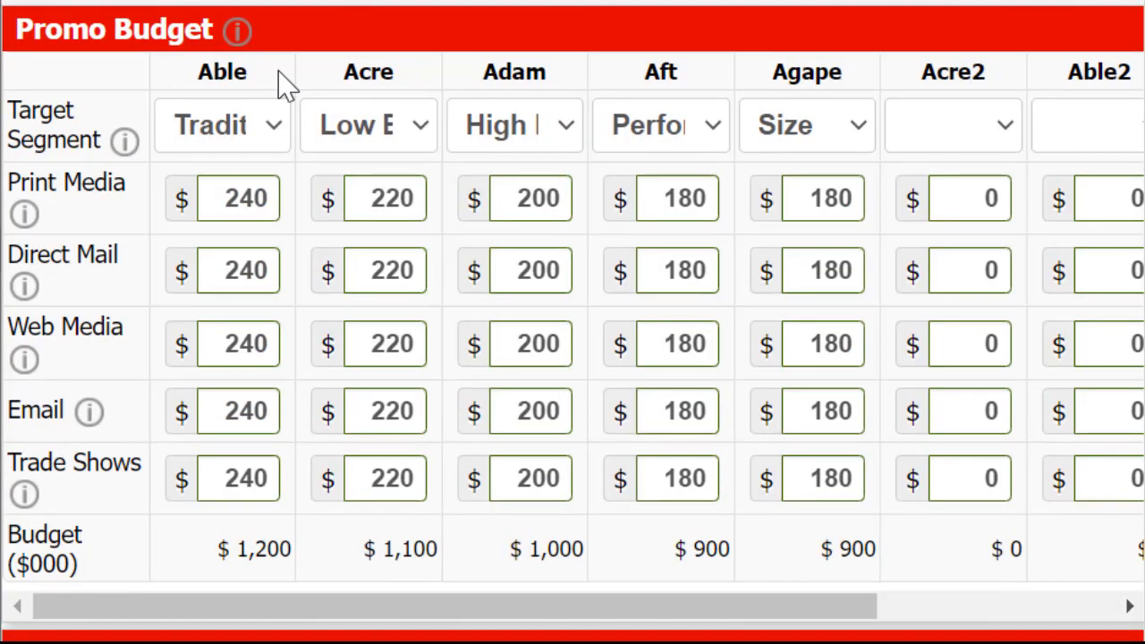
{"action": "double_click", "coordinate": [234, 211]}
{"action": "type", "text": "300"}
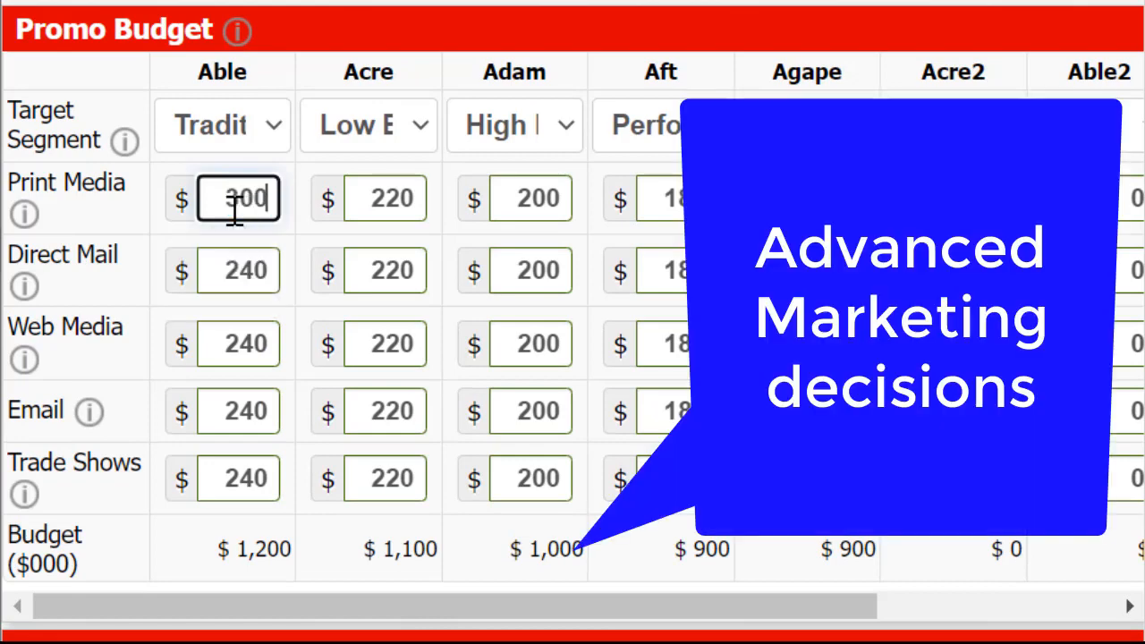
{"action": "double_click", "coordinate": [235, 212]}
{"action": "key", "text": "ctrl+c"}
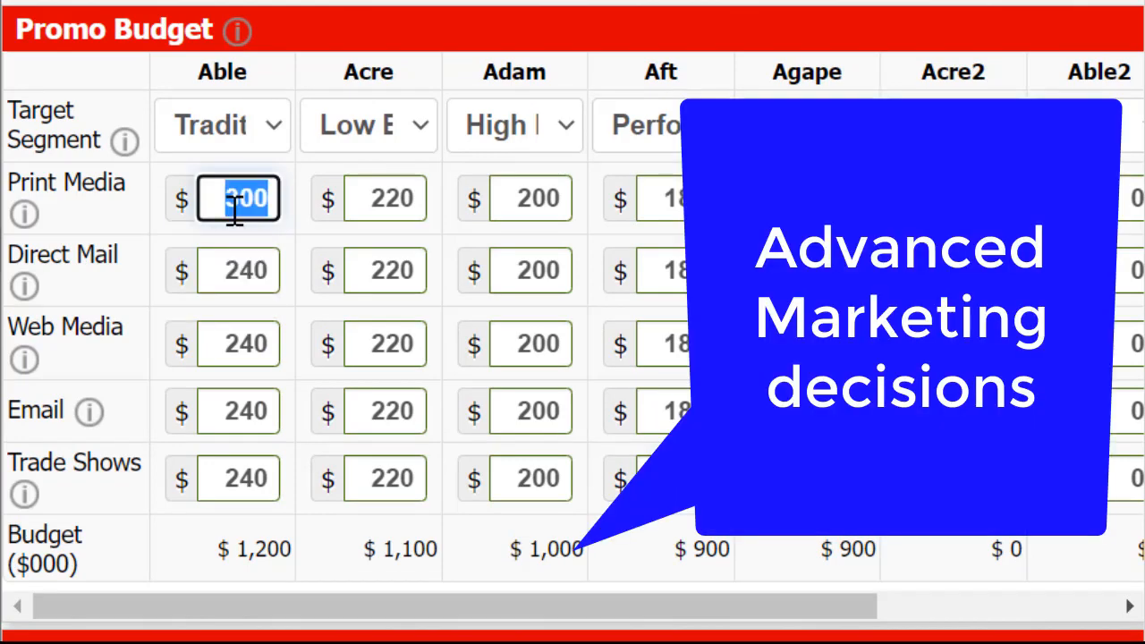
{"action": "double_click", "coordinate": [231, 279]}
{"action": "key", "text": "ctrl+v"}
{"action": "double_click", "coordinate": [233, 343]}
{"action": "key", "text": "ctrl+v"}
{"action": "double_click", "coordinate": [233, 406]}
{"action": "key", "text": "ctrl+v"}
{"action": "double_click", "coordinate": [240, 475]}
{"action": "key", "text": "ctrl+v"}
- Set the trade shows budgets of Acre, Adam, Aft and Agape to 300 each
{"action": "double_click", "coordinate": [350, 475]}
{"action": "key", "text": "ctrl+v"}
{"action": "double_click", "coordinate": [504, 483]}
{"action": "key", "text": "ctrl+v"}
{"action": "double_click", "coordinate": [677, 483]}
{"action": "key", "text": "ctrl+v"}
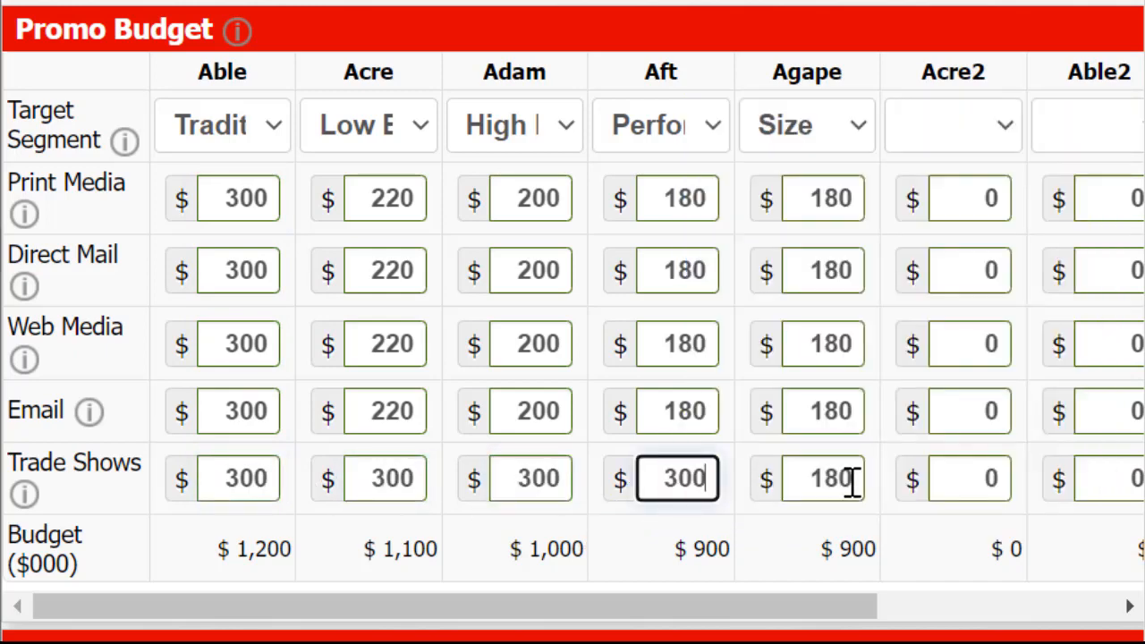
{"action": "double_click", "coordinate": [850, 482]}
{"action": "key", "text": "ctrl+v"}
{"action": "double_click", "coordinate": [388, 408]}
{"action": "key", "text": "ctrl+v"}
{"action": "double_click", "coordinate": [391, 343]}
{"action": "key", "text": "ctrl+v"}
{"action": "double_click", "coordinate": [391, 268]}
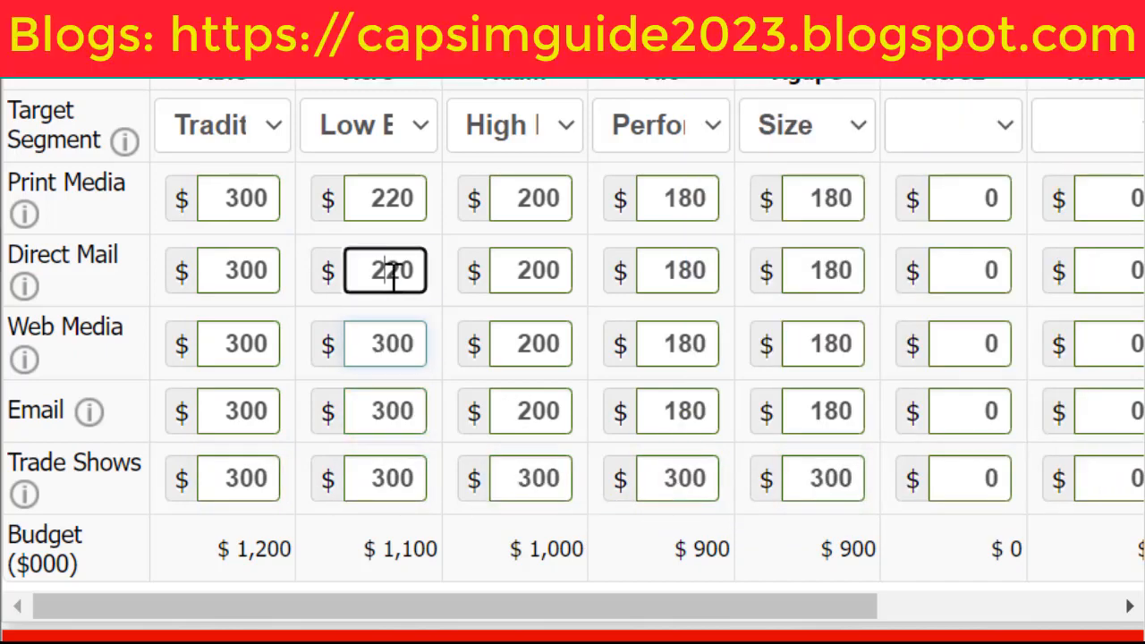
{"action": "key", "text": "ctrl+v"}
{"action": "double_click", "coordinate": [391, 200]}
{"action": "key", "text": "ctrl+v"}
- Set the print media and direct mail budgets of Adam, Aft and Agape to 300 each
{"action": "double_click", "coordinate": [493, 198]}
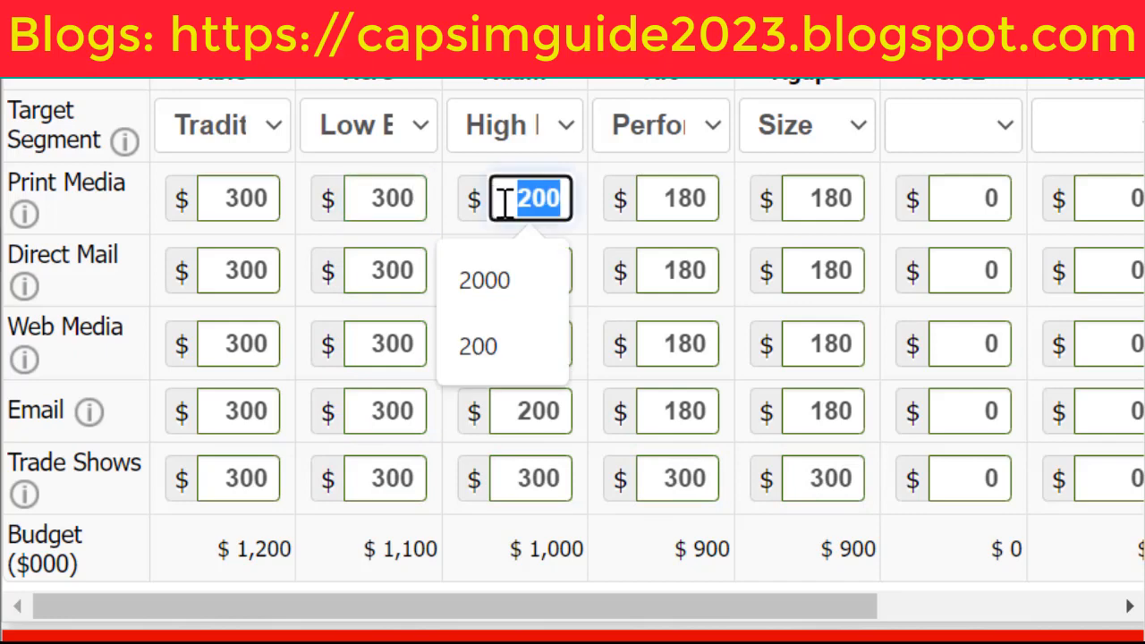
{"action": "key", "text": "ctrl+v"}
{"action": "left_click", "coordinate": [644, 205]}
{"action": "double_click", "coordinate": [667, 200]}
{"action": "key", "text": "ctrl+v"}
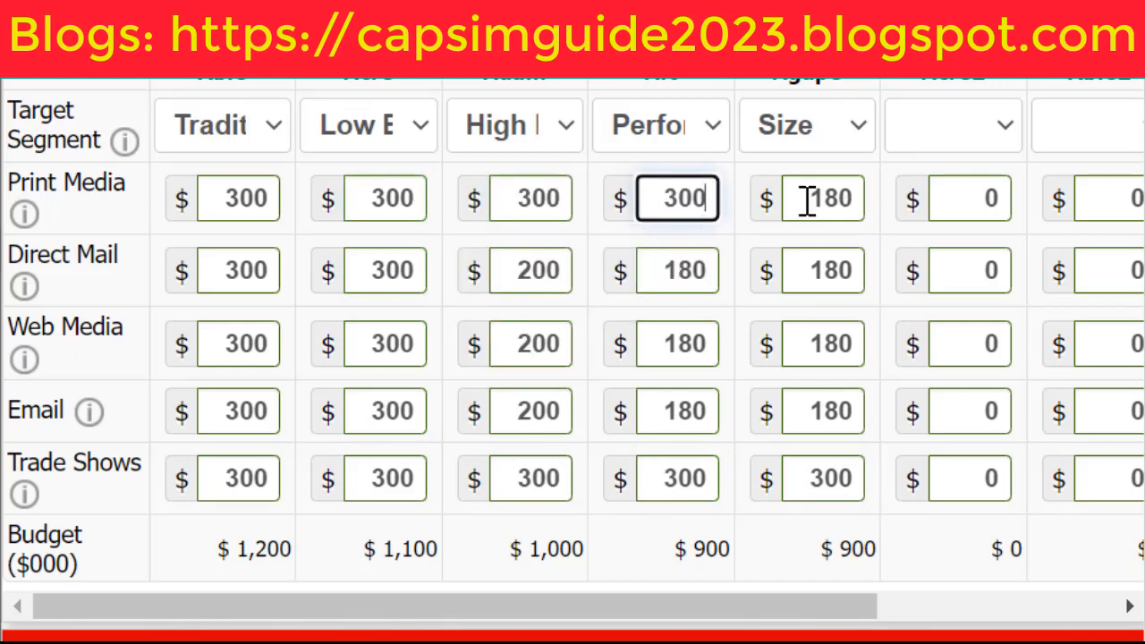
{"action": "double_click", "coordinate": [663, 270]}
{"action": "key", "text": "ctrl+v"}
{"action": "double_click", "coordinate": [537, 270]}
{"action": "key", "text": "ctrl+v"}
- Set the web media and email budgets of Adam, Aft and Agape to 300 each
{"action": "double_click", "coordinate": [537, 344]}
{"action": "key", "text": "ctrl+v"}
{"action": "double_click", "coordinate": [662, 345]}
{"action": "key", "text": "ctrl+v"}
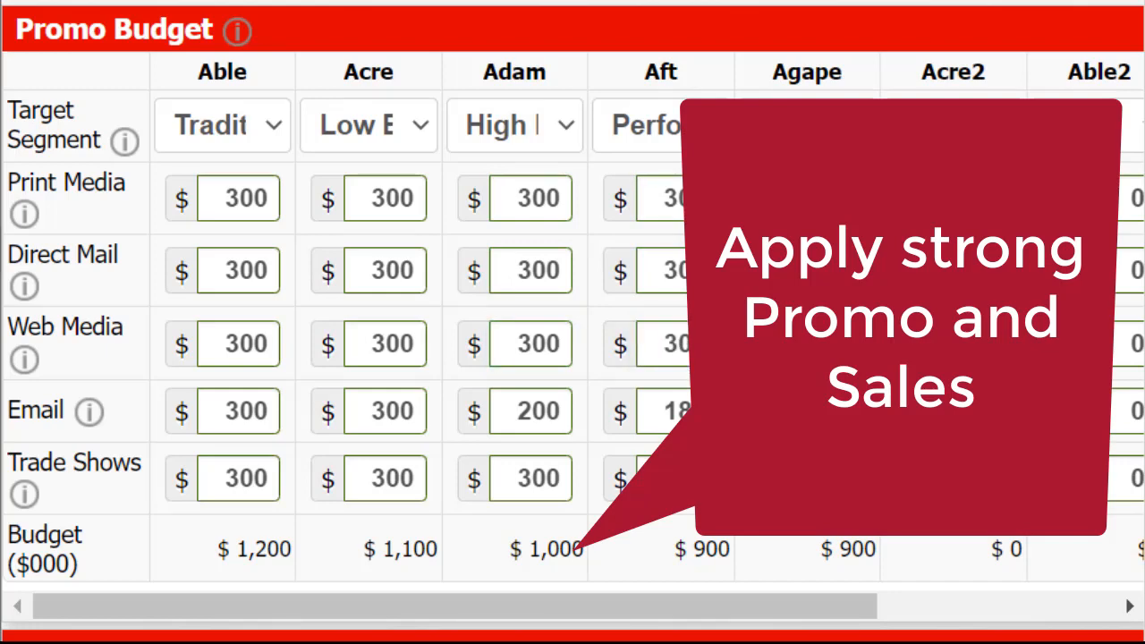
{"action": "double_click", "coordinate": [662, 409]}
{"action": "key", "text": "ctrl+v"}
{"action": "double_click", "coordinate": [537, 409]}
{"action": "key", "text": "ctrl+v"}
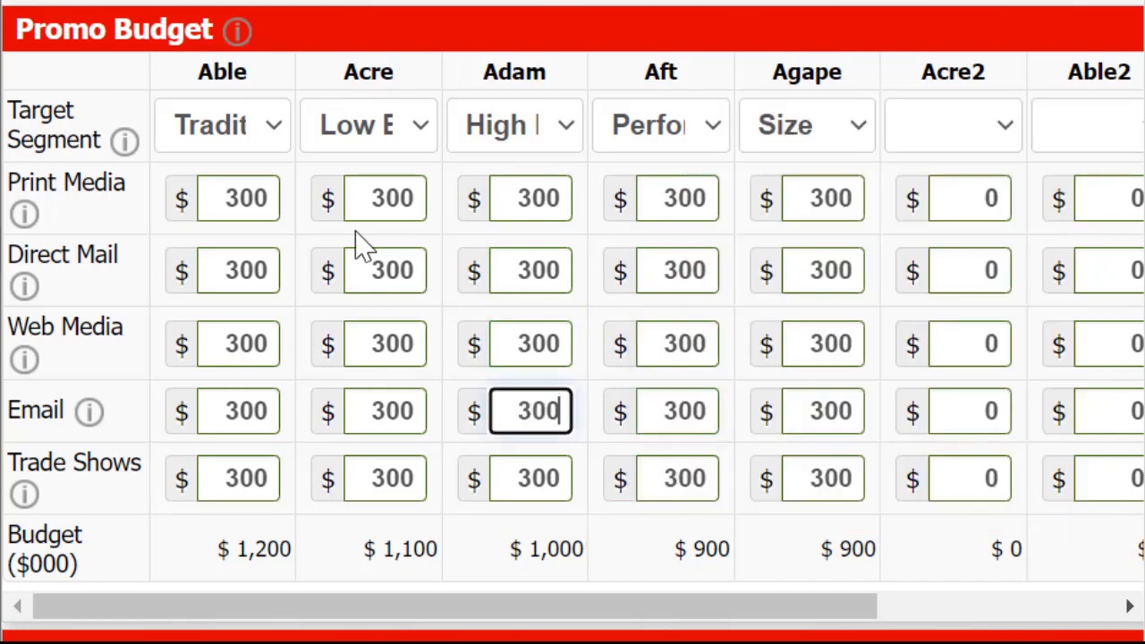
- Raise Acre's print media, direct mail, web media and email budgets to 400 each
{"action": "left_click", "coordinate": [365, 201]}
{"action": "double_click", "coordinate": [365, 201]}
{"action": "type", "text": "400"}
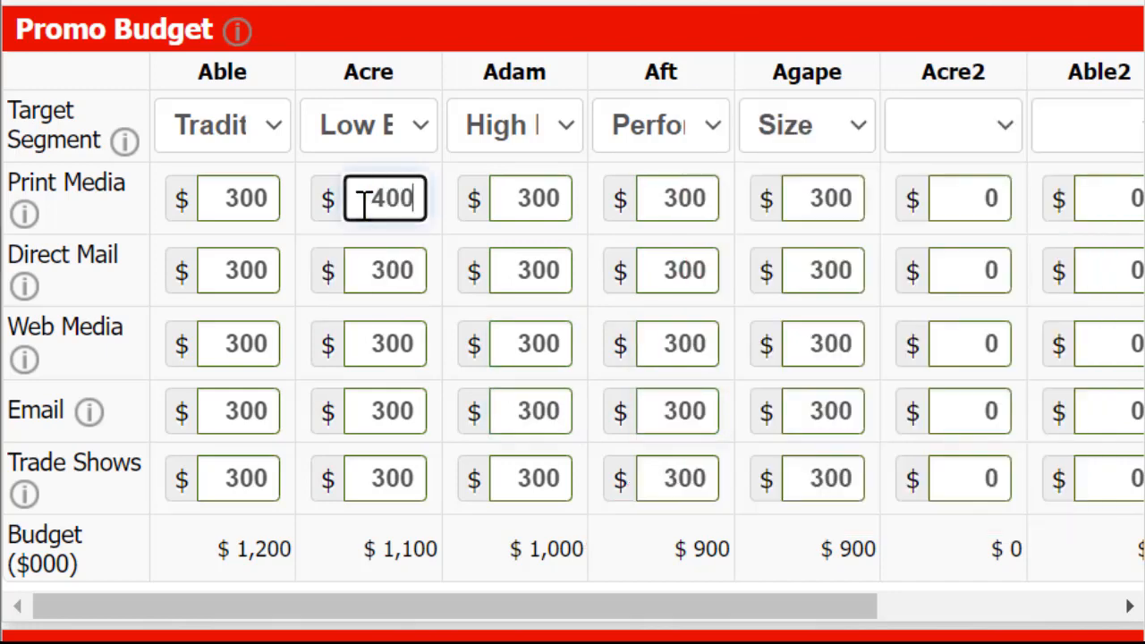
{"action": "double_click", "coordinate": [365, 201]}
{"action": "key", "text": "ctrl+c"}
{"action": "double_click", "coordinate": [358, 259]}
{"action": "key", "text": "ctrl+v"}
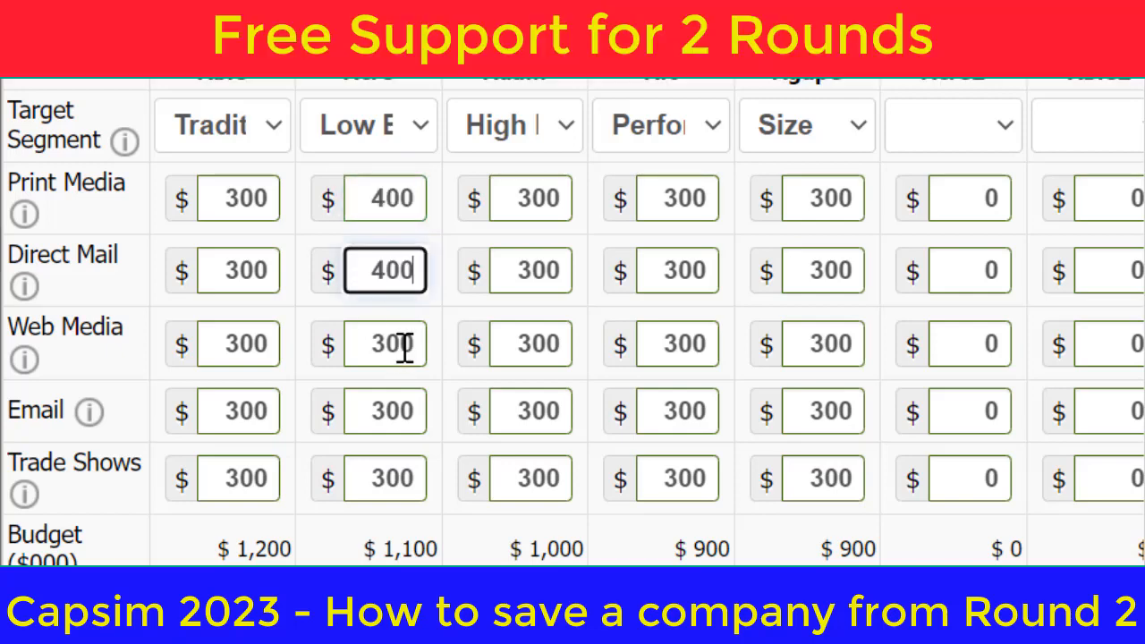
{"action": "double_click", "coordinate": [403, 350]}
{"action": "key", "text": "ctrl+v"}
{"action": "double_click", "coordinate": [408, 400]}
{"action": "key", "text": "ctrl+v"}
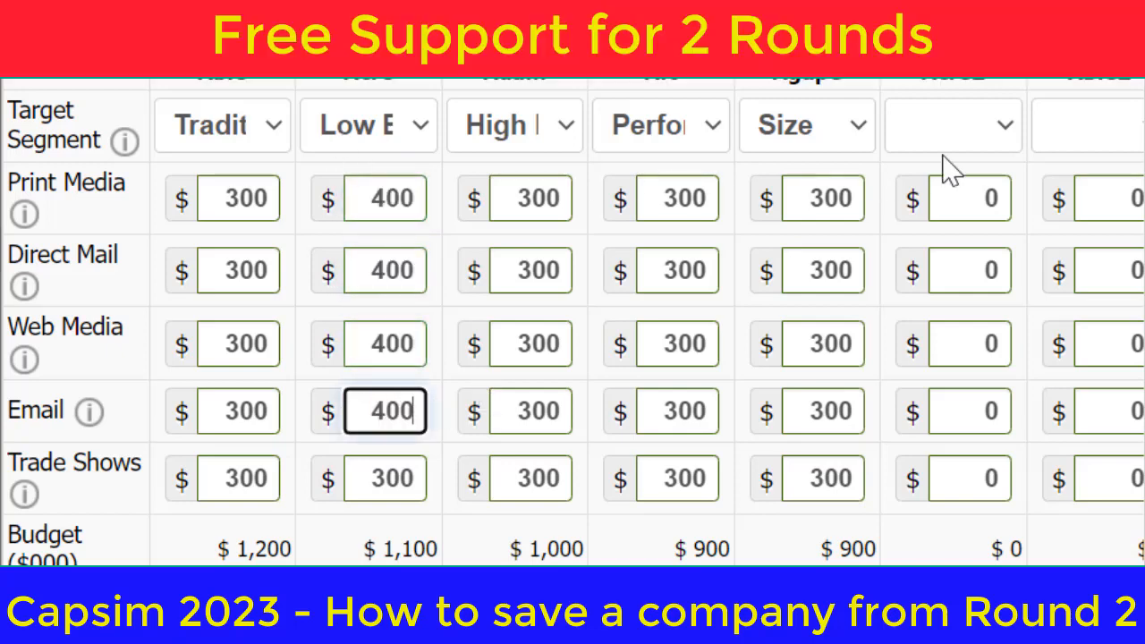
- Set the target segment of Acre2 to Low End and that of Able2 to Traditional
{"action": "left_click", "coordinate": [1005, 129]}
{"action": "left_click", "coordinate": [974, 279]}
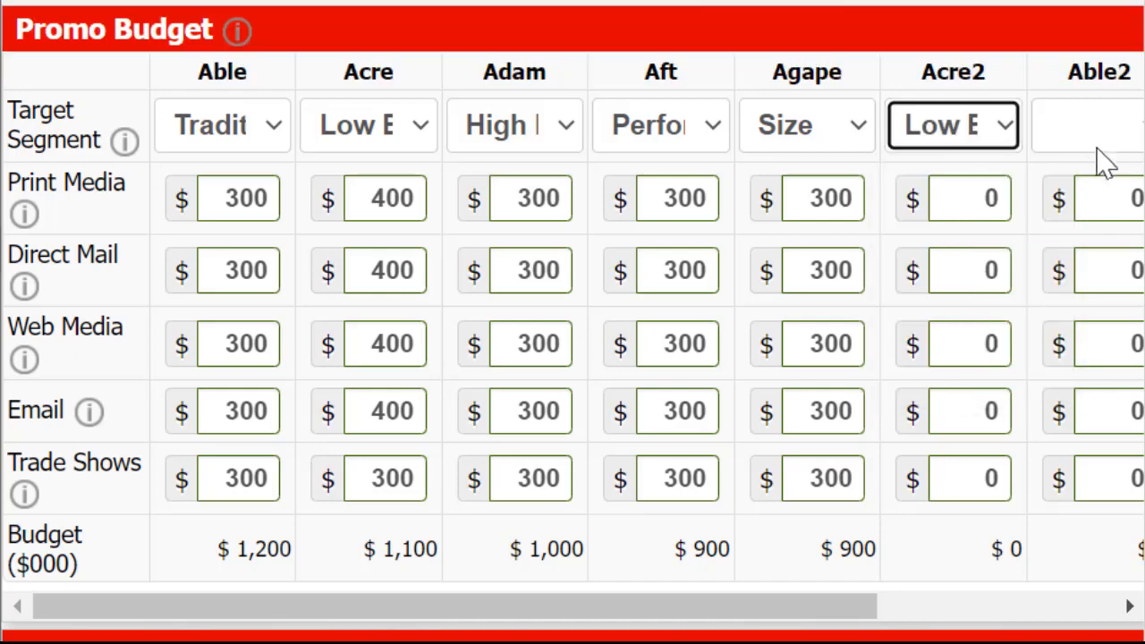
{"action": "left_click", "coordinate": [1109, 133]}
{"action": "left_click", "coordinate": [1115, 243]}
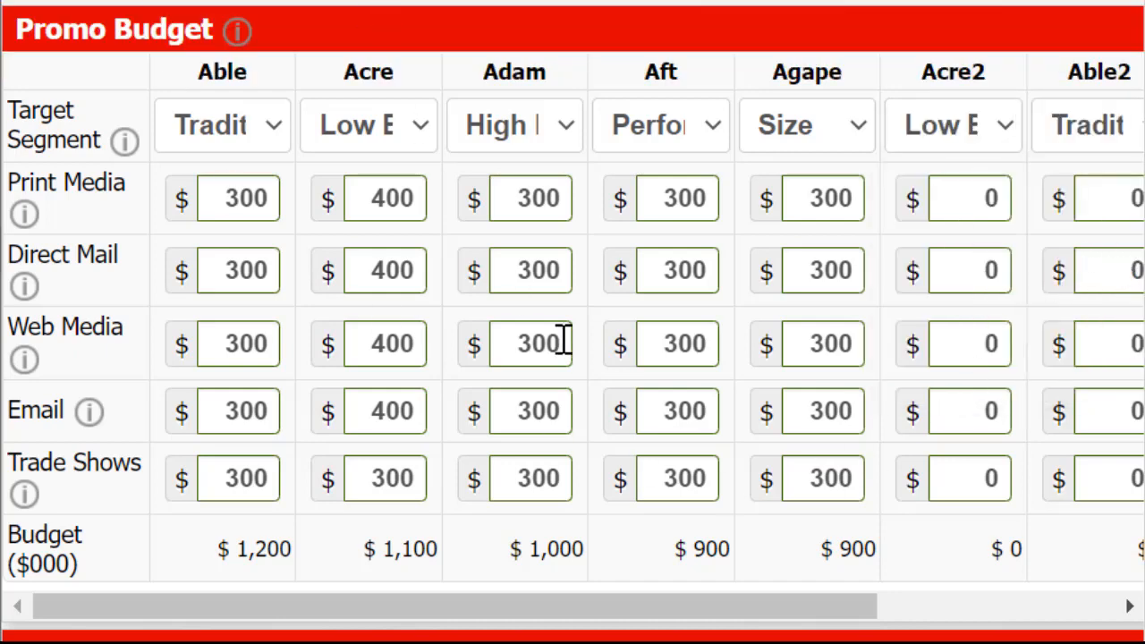
- In the sales budget, set outside sales to 6 for the Trad, Low, High, Perf and Size segments
{"action": "scroll", "coordinate": [563, 340], "scroll_direction": "down", "scroll_amount": 5}
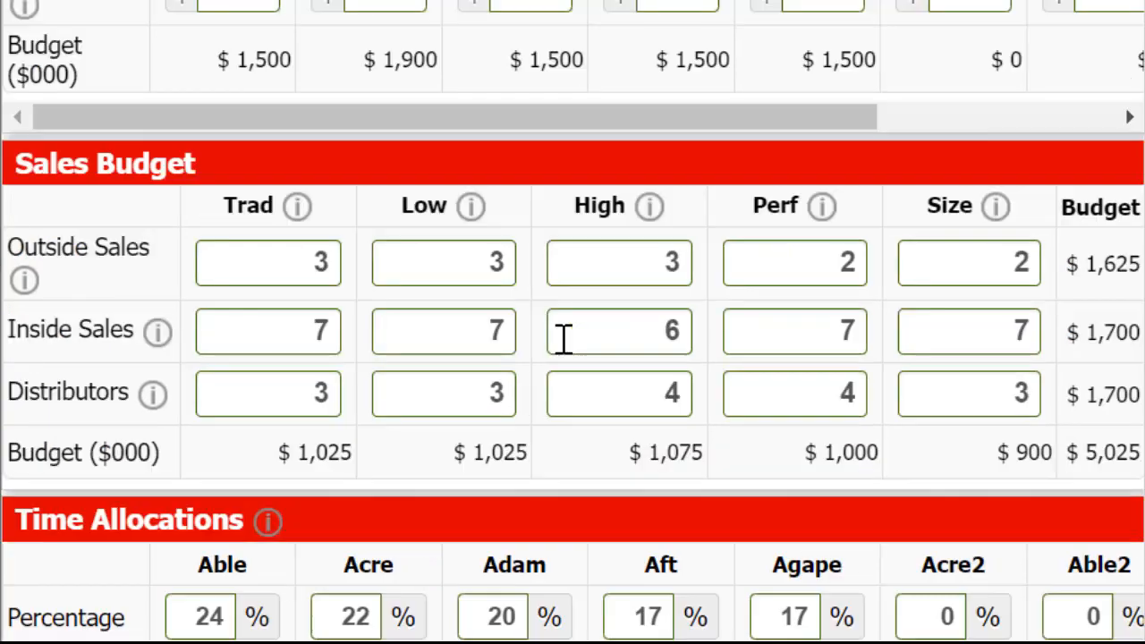
{"action": "left_click", "coordinate": [262, 259]}
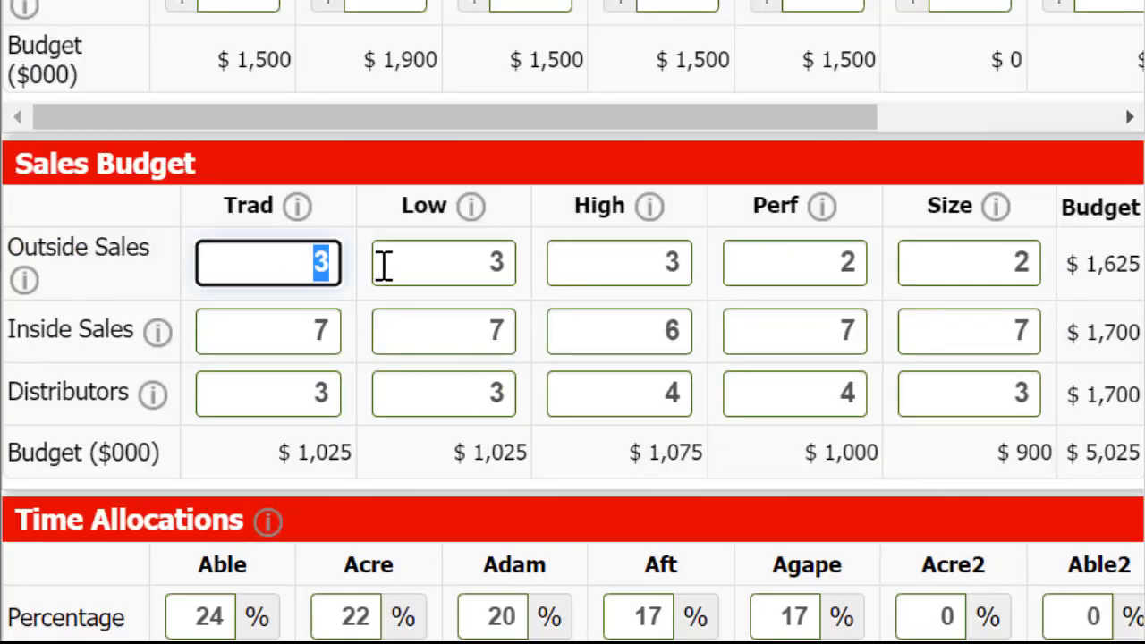
{"action": "type", "text": "6"}
{"action": "key", "text": "Tab"}
{"action": "type", "text": "6"}
{"action": "key", "text": "Tab"}
{"action": "type", "text": "6"}
{"action": "key", "text": "Tab"}
{"action": "key", "text": "Tab"}
{"action": "key", "text": "Tab"}
{"action": "key", "text": "Tab"}
- Set inside sales to 8 for all five segments in the sales budget
{"action": "type", "text": "8"}
{"action": "key", "text": "Tab"}
{"action": "type", "text": "8"}
{"action": "key", "text": "Tab"}
{"action": "type", "text": "8"}
{"action": "key", "text": "Tab"}
{"action": "key", "text": "Tab"}
{"action": "key", "text": "Tab"}
{"action": "key", "text": "Tab"}
- Set distributors to 6 for all five segments in the sales budget
{"action": "type", "text": "6"}
{"action": "key", "text": "Tab"}
{"action": "type", "text": "6"}
{"action": "key", "text": "Tab"}
{"action": "type", "text": "6"}
{"action": "key", "text": "Tab"}
{"action": "key", "text": "Tab"}
{"action": "key", "text": "Tab"}
{"action": "key", "text": "Tab"}
{"action": "key", "text": "Tab"}
{"action": "key", "text": "Tab"}
{"action": "key", "text": "Tab"}
{"action": "key", "text": "Tab"}
{"action": "key", "text": "Tab"}
{"action": "key", "text": "Tab"}
{"action": "key", "text": "Tab"}
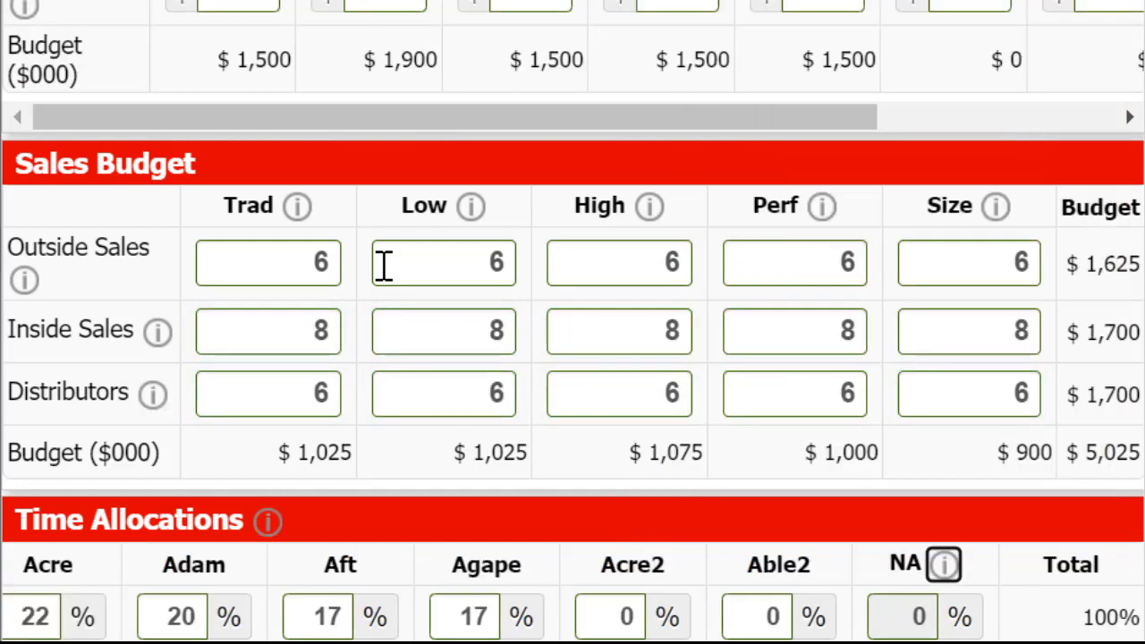
- Set the time allocations to 20% each for Able, Acre, Adam, Aft and Agape, and keep Acre2 at 0%
{"action": "left_click_drag", "start_coordinate": [577, 643], "coordinate": [304, 643]}
{"action": "double_click", "coordinate": [215, 603]}
{"action": "type", "text": "20"}
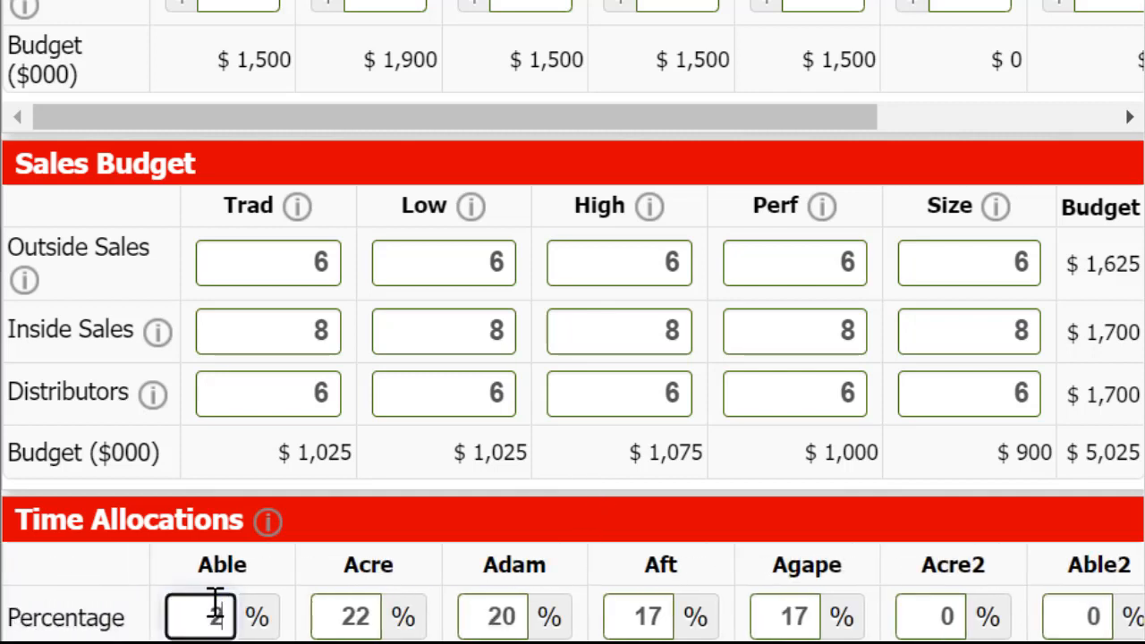
{"action": "key", "text": "Tab"}
{"action": "type", "text": "20"}
{"action": "key", "text": "Tab"}
{"action": "key", "text": "Tab"}
{"action": "type", "text": "20"}
{"action": "key", "text": "Tab"}
{"action": "type", "text": "20"}
{"action": "key", "text": "Tab"}
{"action": "type", "text": "20"}
{"action": "key", "text": "Tab"}
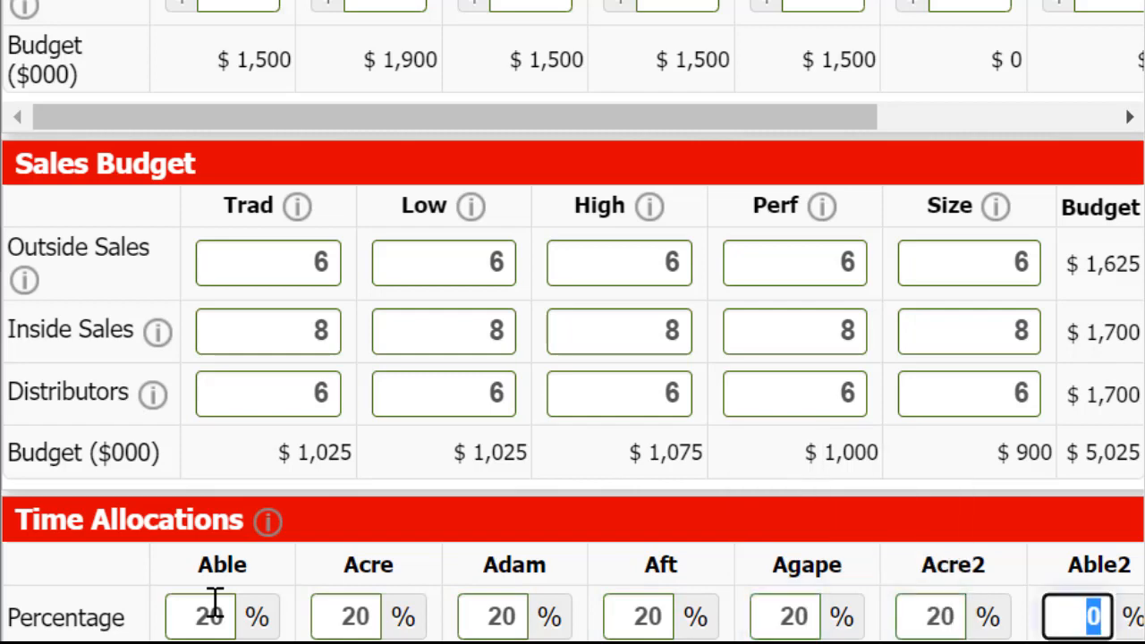
{"action": "key", "text": "shift+Tab"}
{"action": "type", "text": "0"}
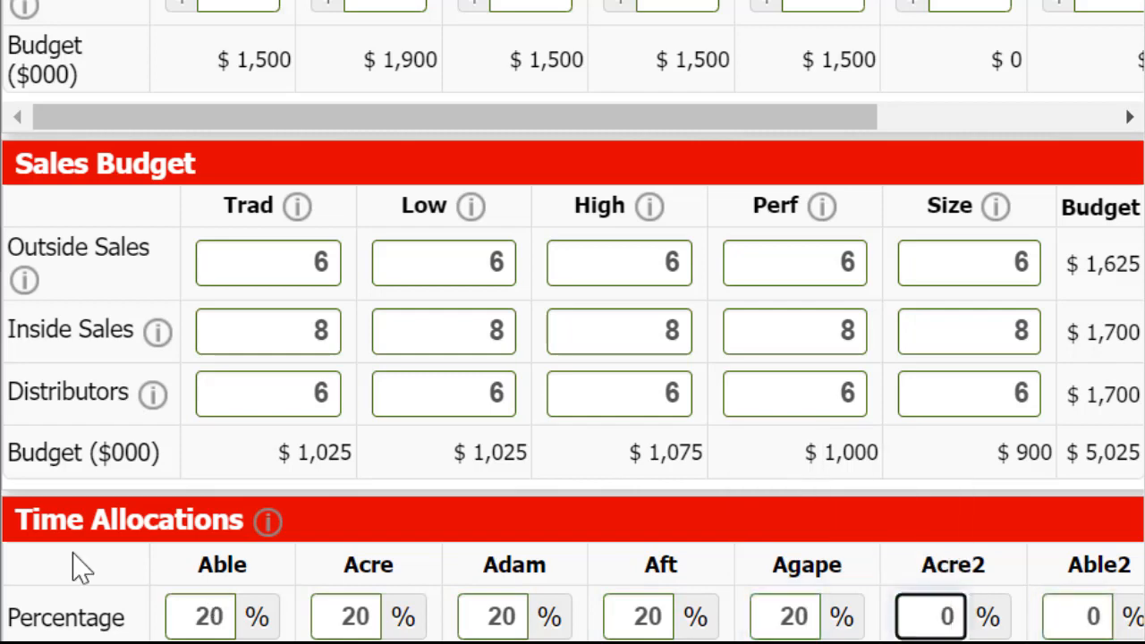
- Review the entries in the promo budget and sales budget tables
{"action": "scroll", "coordinate": [845, 258], "scroll_direction": "up", "scroll_amount": 5}
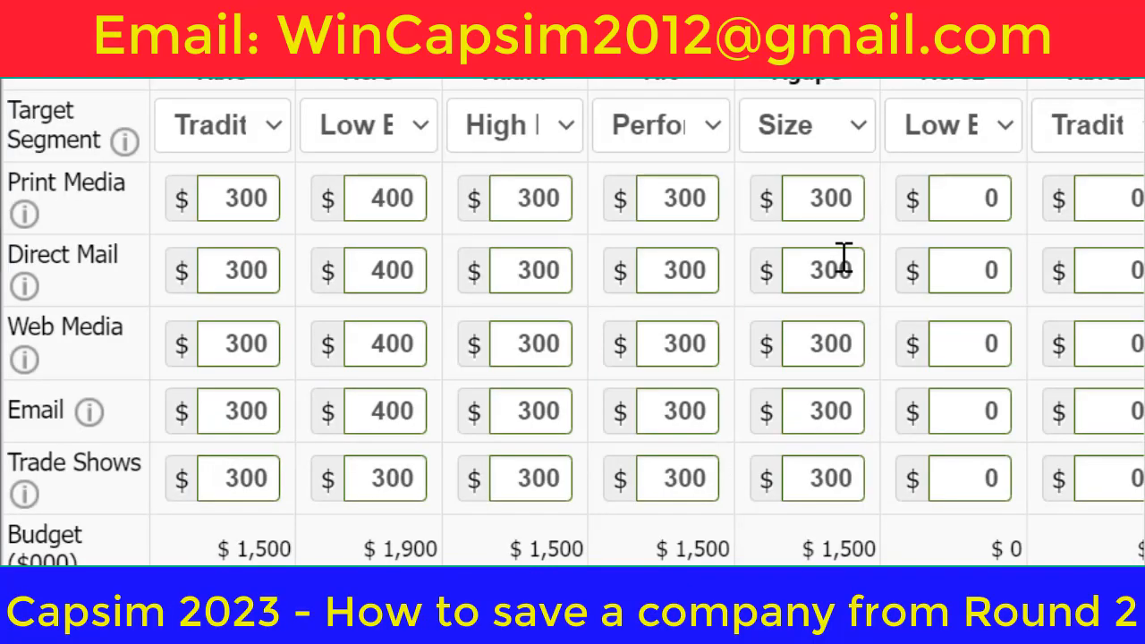
{"action": "scroll", "coordinate": [844, 258], "scroll_direction": "down", "scroll_amount": 10}
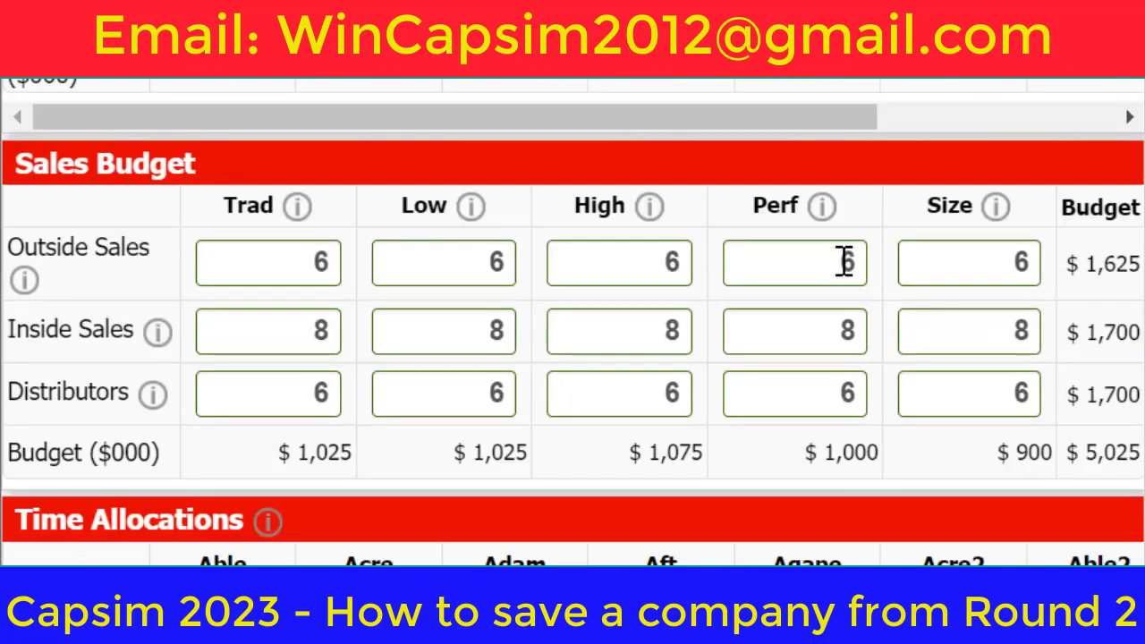
{"action": "scroll", "coordinate": [845, 259], "scroll_direction": "up", "scroll_amount": 8}
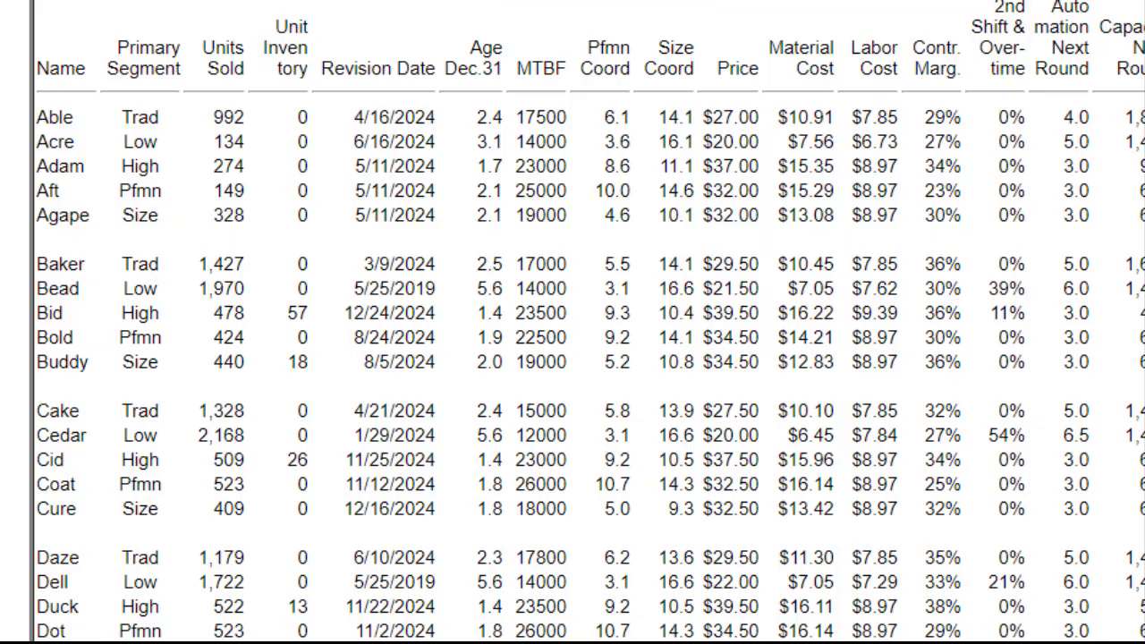
- In the Round 1 report, examine the units sold and inventory of Andrews' and Baldwin's products and all companies' sales and profits
{"action": "left_click_drag", "start_coordinate": [40, 114], "coordinate": [671, 217]}
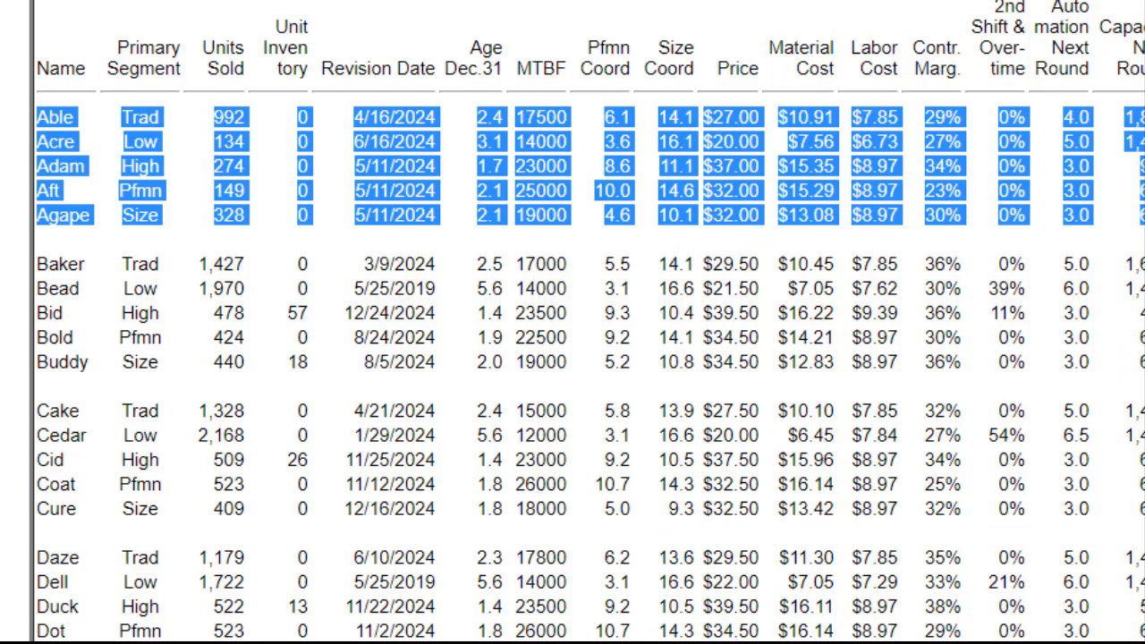
{"action": "left_click_drag", "start_coordinate": [302, 115], "coordinate": [317, 224]}
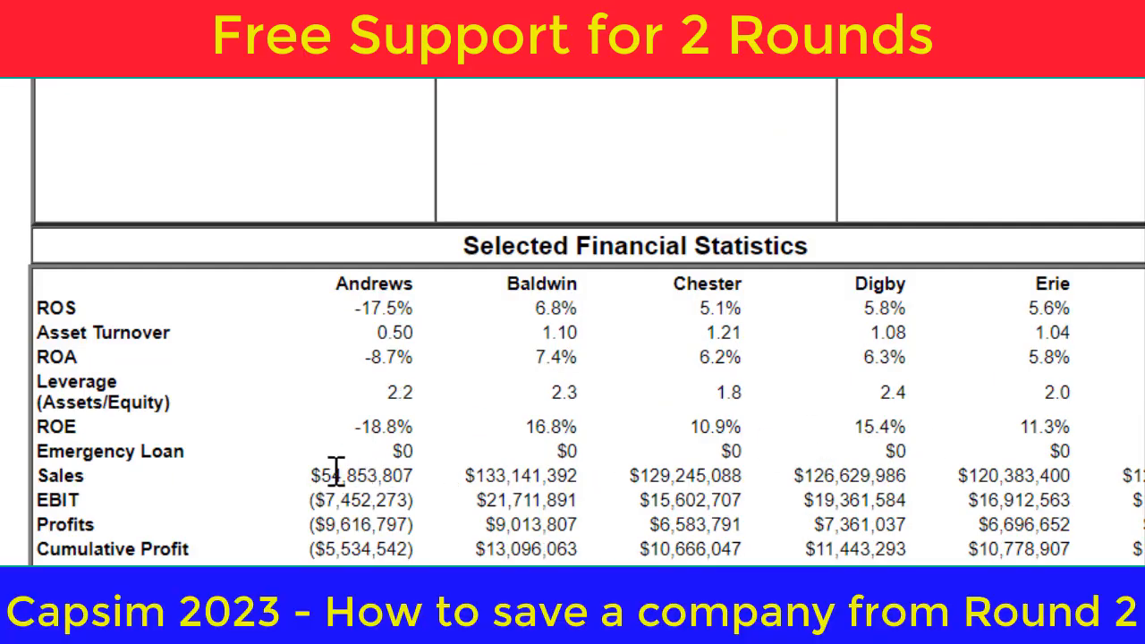
{"action": "left_click_drag", "start_coordinate": [334, 471], "coordinate": [1135, 524]}
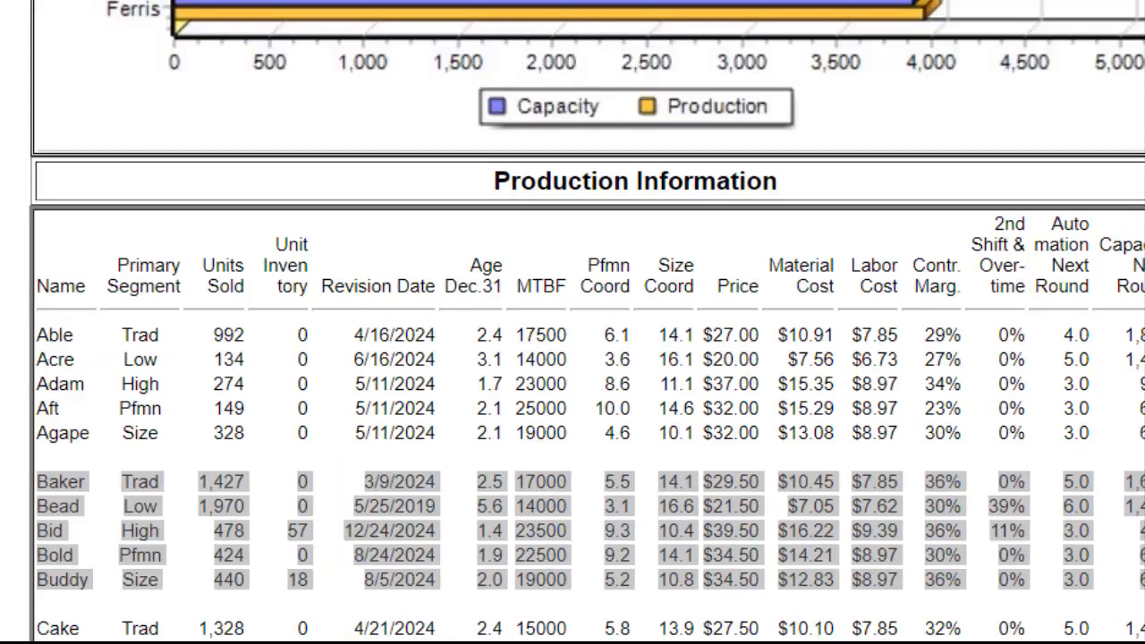
{"action": "left_click", "coordinate": [45, 483]}
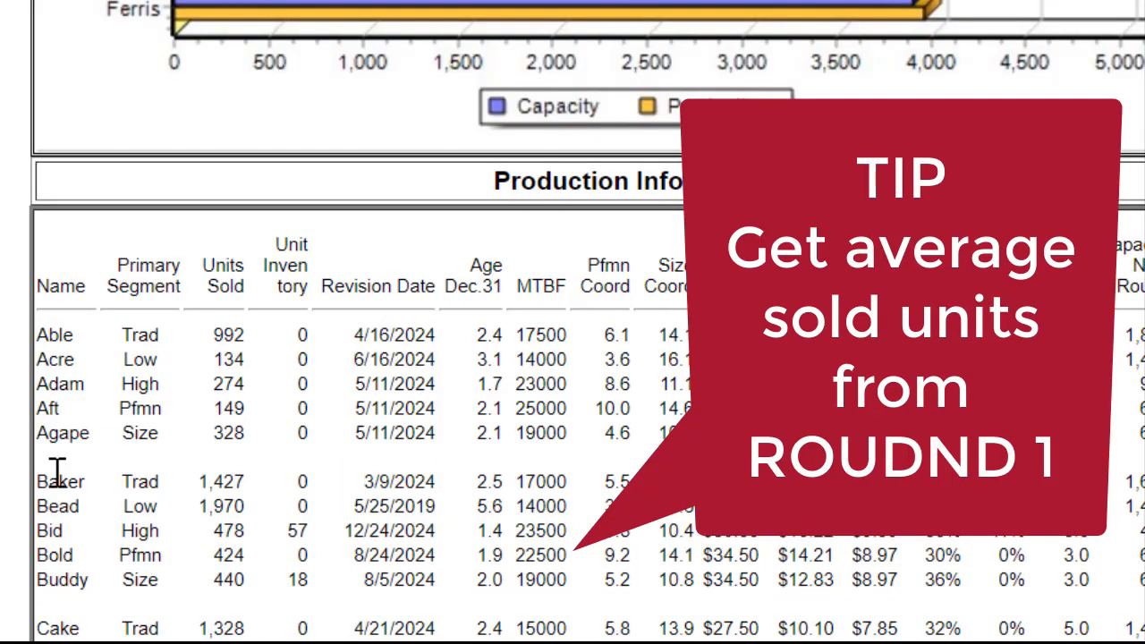
{"action": "left_click_drag", "start_coordinate": [39, 490], "coordinate": [1141, 580]}
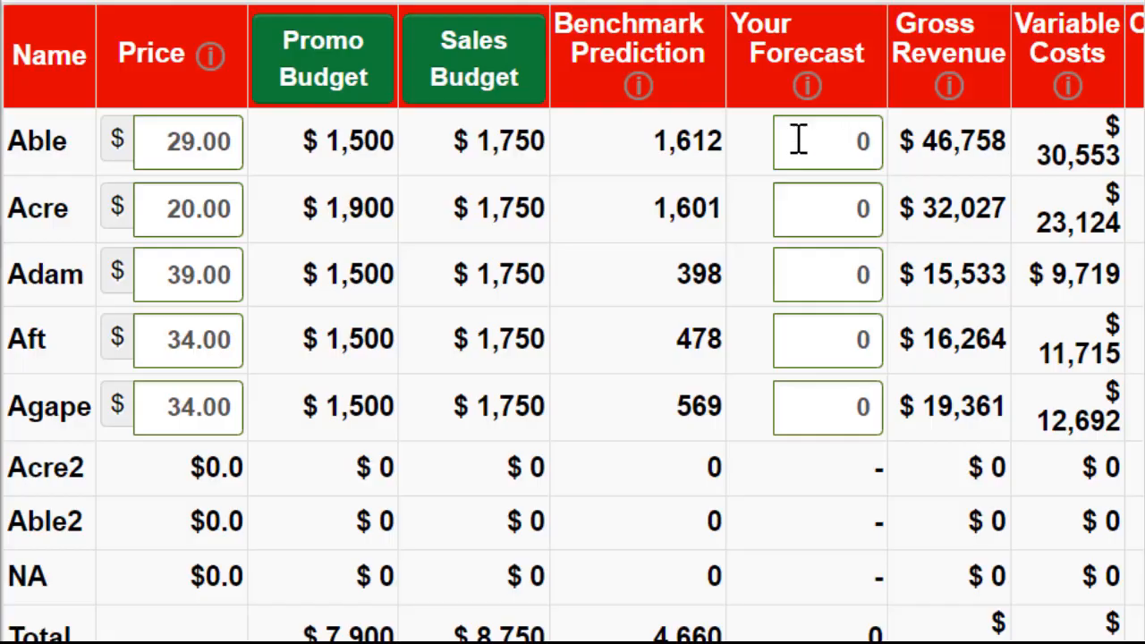
- Set the sales forecasts to 1870 for Able and 2641 for Acre
{"action": "left_click", "coordinate": [799, 144]}
{"action": "type", "text": "1"}
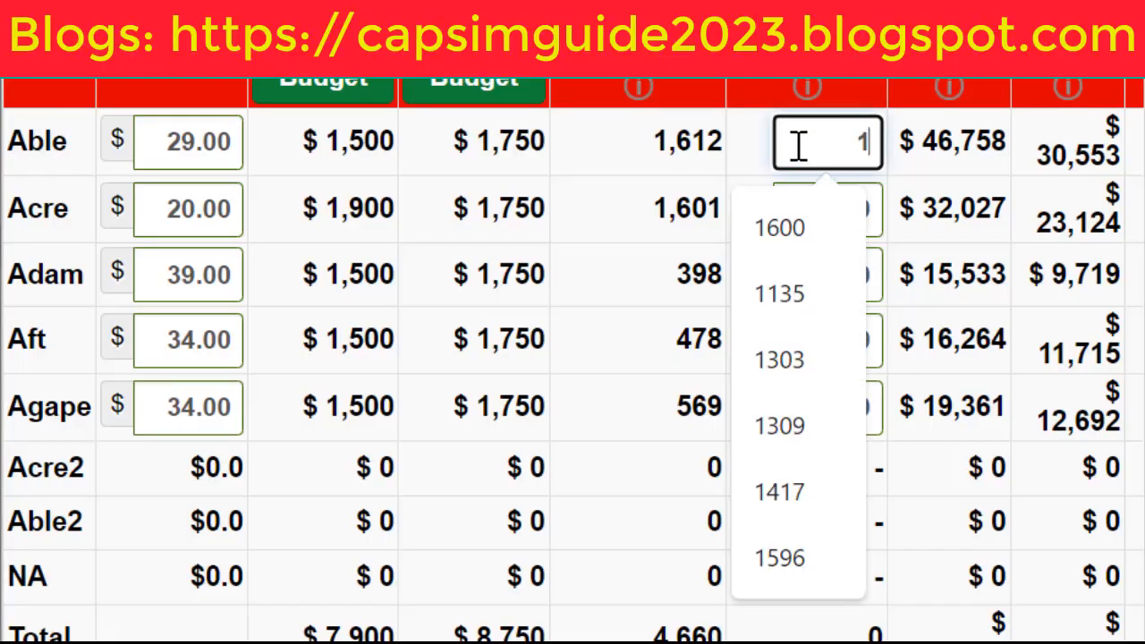
{"action": "type", "text": "870"}
{"action": "key", "text": "Tab"}
{"action": "key", "text": "Tab"}
{"action": "key", "text": "Tab"}
{"action": "key", "text": "Tab"}
{"action": "key", "text": "shift+Tab"}
{"action": "key", "text": "shift+Tab"}
{"action": "type", "text": "2641"}
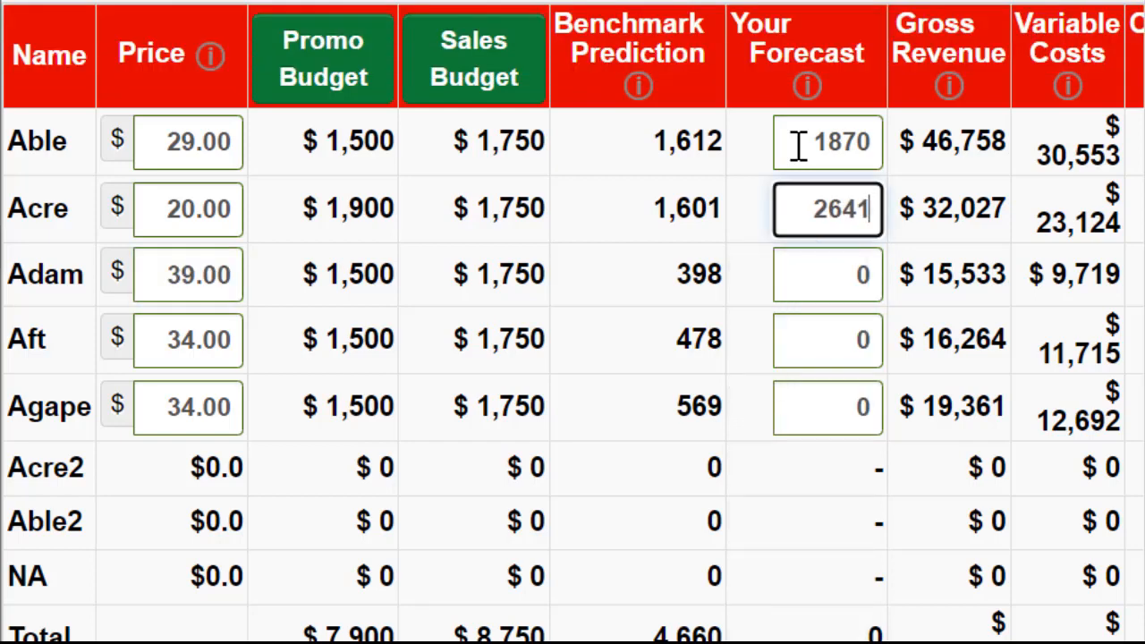
{"action": "key", "text": "Tab"}
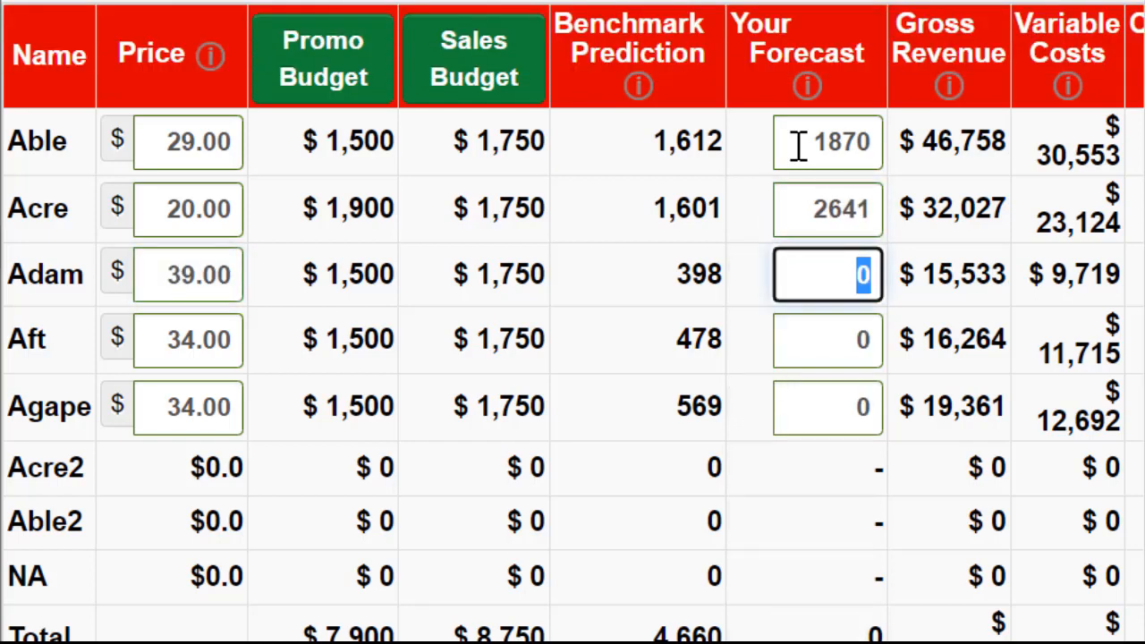
- Enter sales forecasts of 667 for Adam, 610 for Aft and 625 for Agape
{"action": "type", "text": "667"}
{"action": "key", "text": "Tab"}
{"action": "key", "text": "Tab"}
{"action": "key", "text": "shift+Tab"}
{"action": "type", "text": "610"}
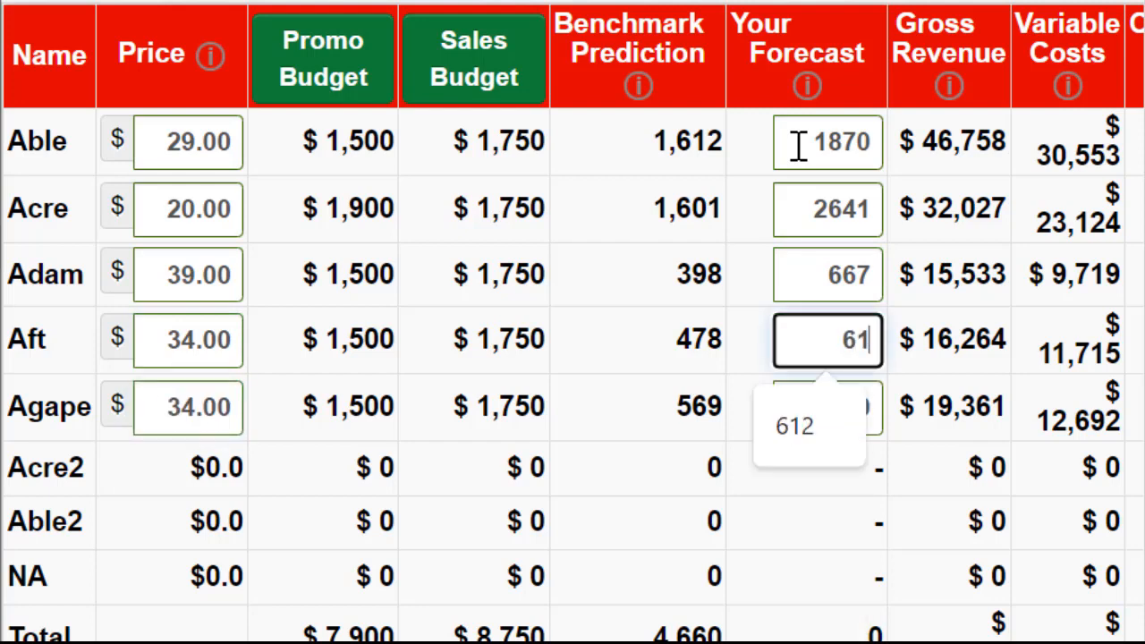
{"action": "key", "text": "Tab"}
{"action": "key", "text": "shift+Tab"}
{"action": "type", "text": "625"}
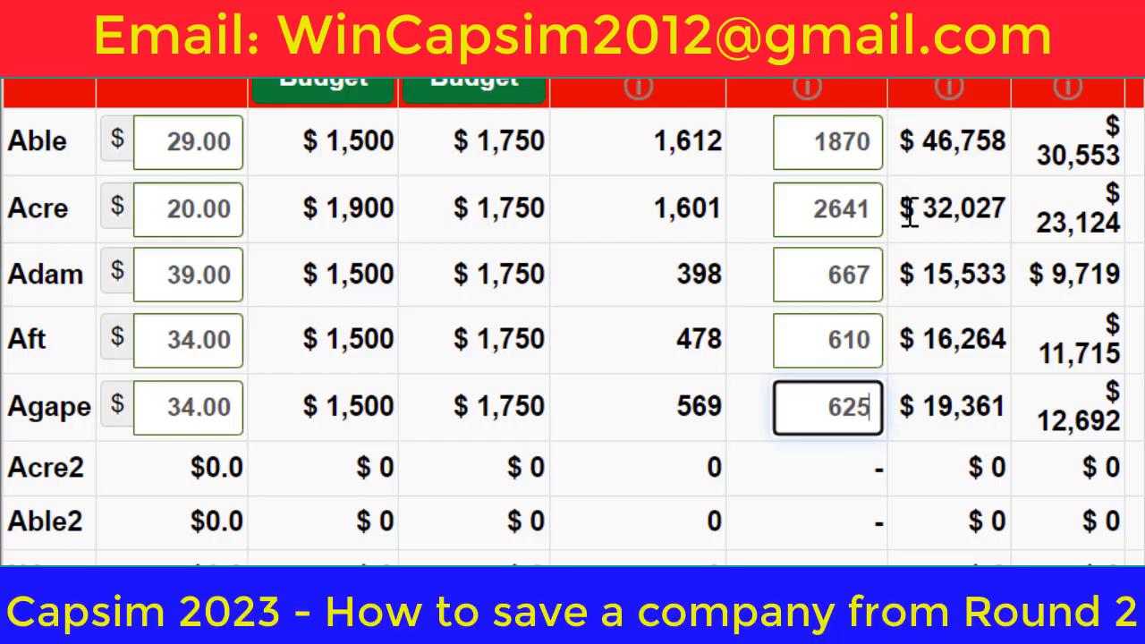
{"action": "key", "text": "Tab"}
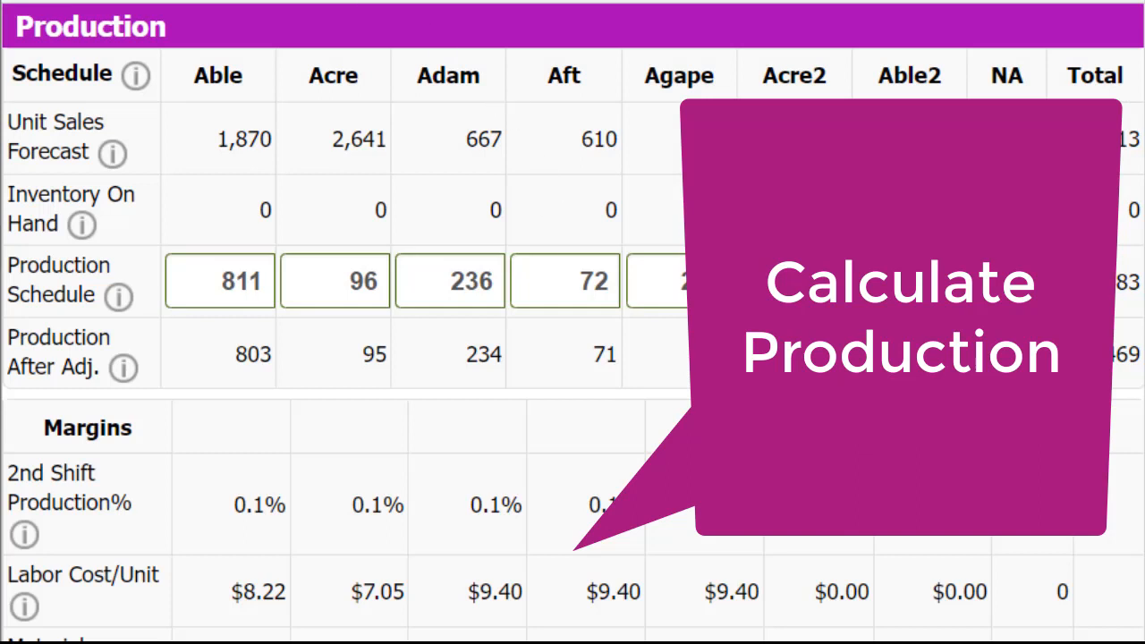
- Set the production schedule to 1870 for Able and 2641 for Acre
{"action": "double_click", "coordinate": [205, 275]}
{"action": "type", "text": "1"}
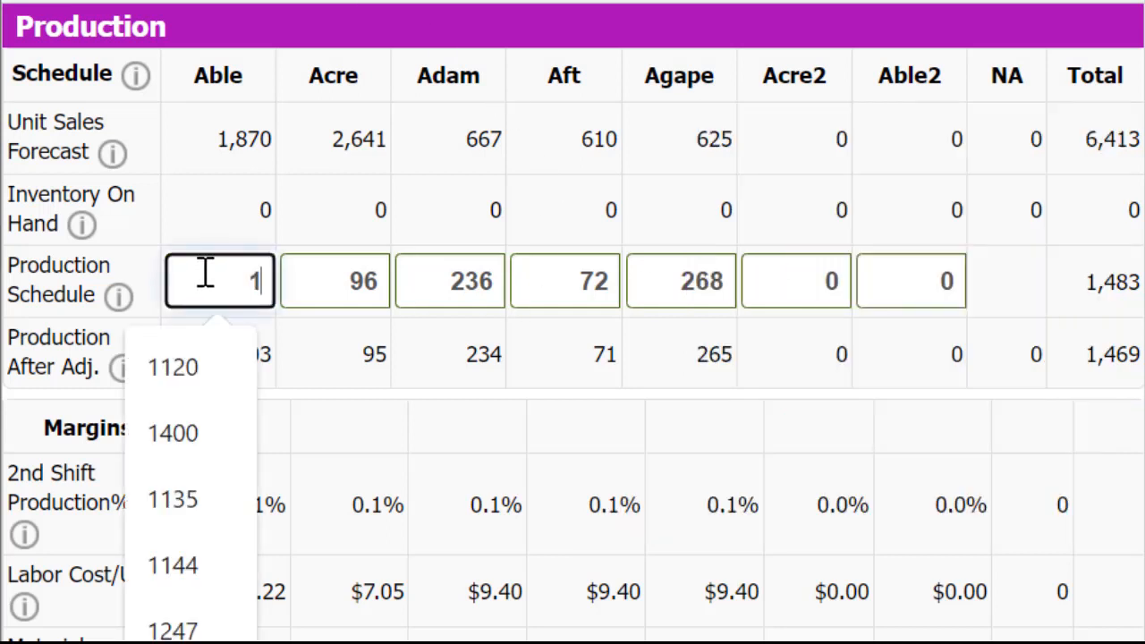
{"action": "type", "text": "870"}
{"action": "key", "text": "Tab"}
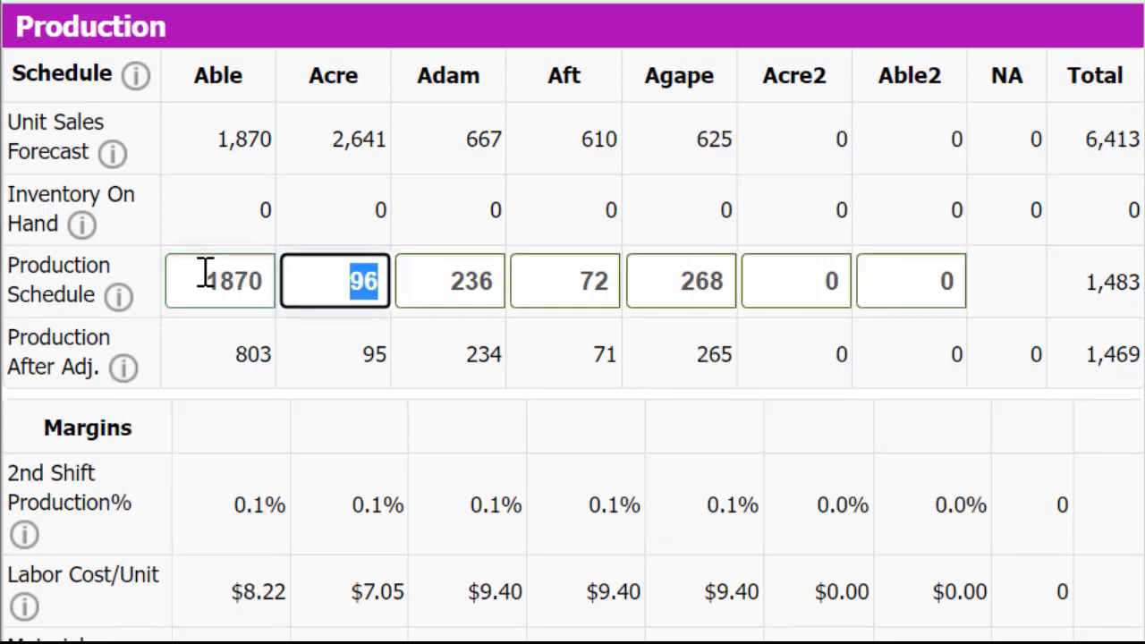
{"action": "type", "text": "2641"}
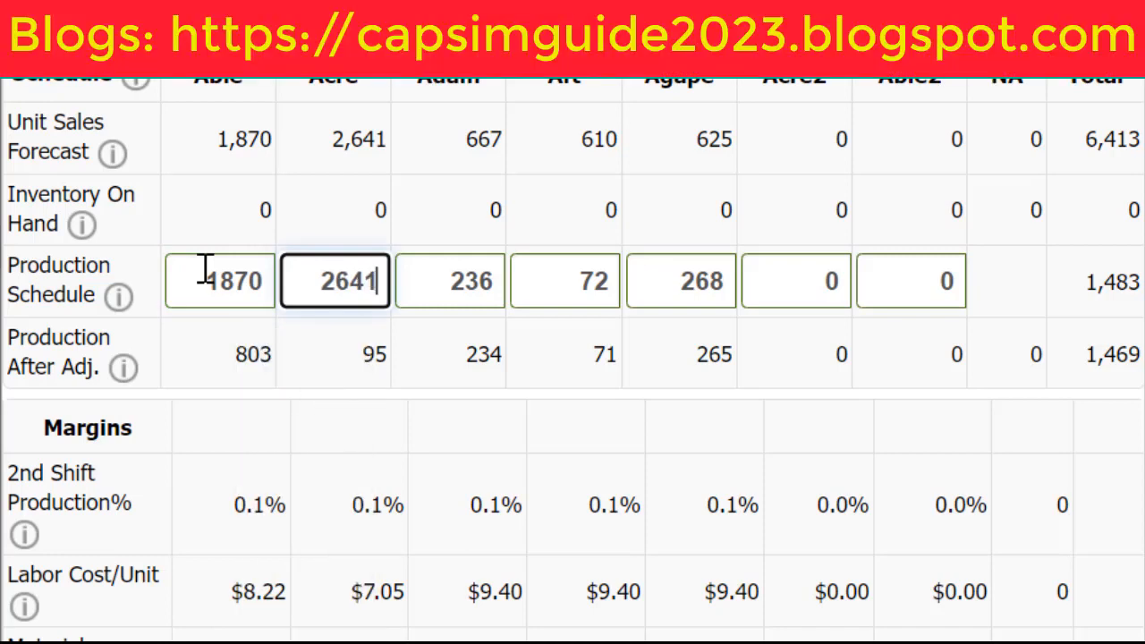
- Schedule production of 610 for Adam, 610 for Aft and 607 for Agape
{"action": "key", "text": "Tab"}
{"action": "type", "text": "610"}
{"action": "key", "text": "Tab"}
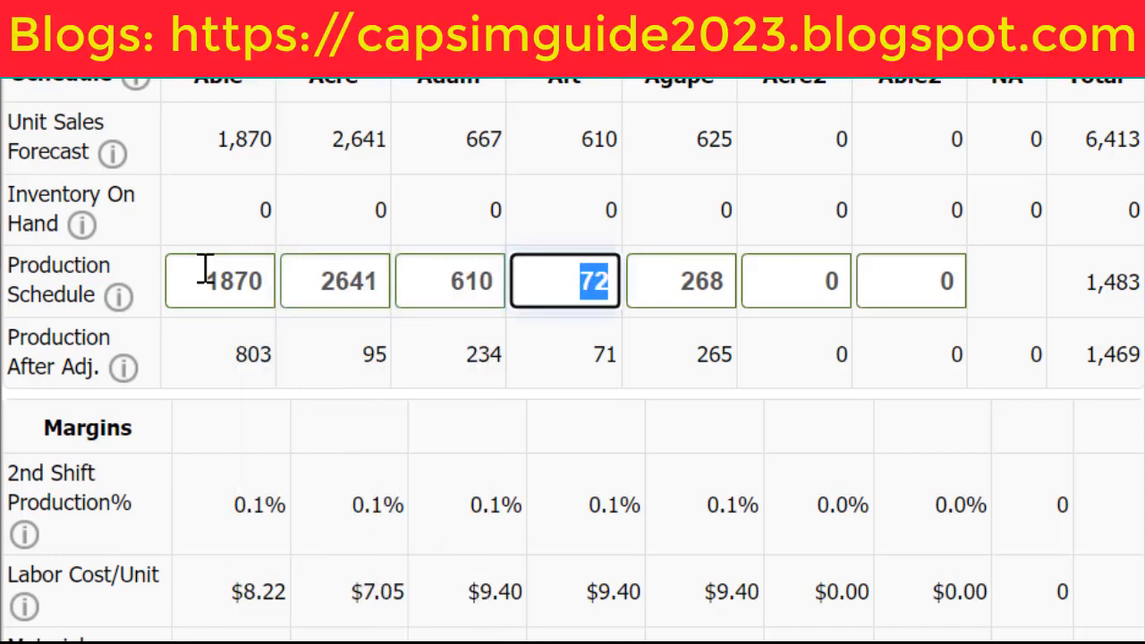
{"action": "type", "text": "610"}
{"action": "key", "text": "Tab"}
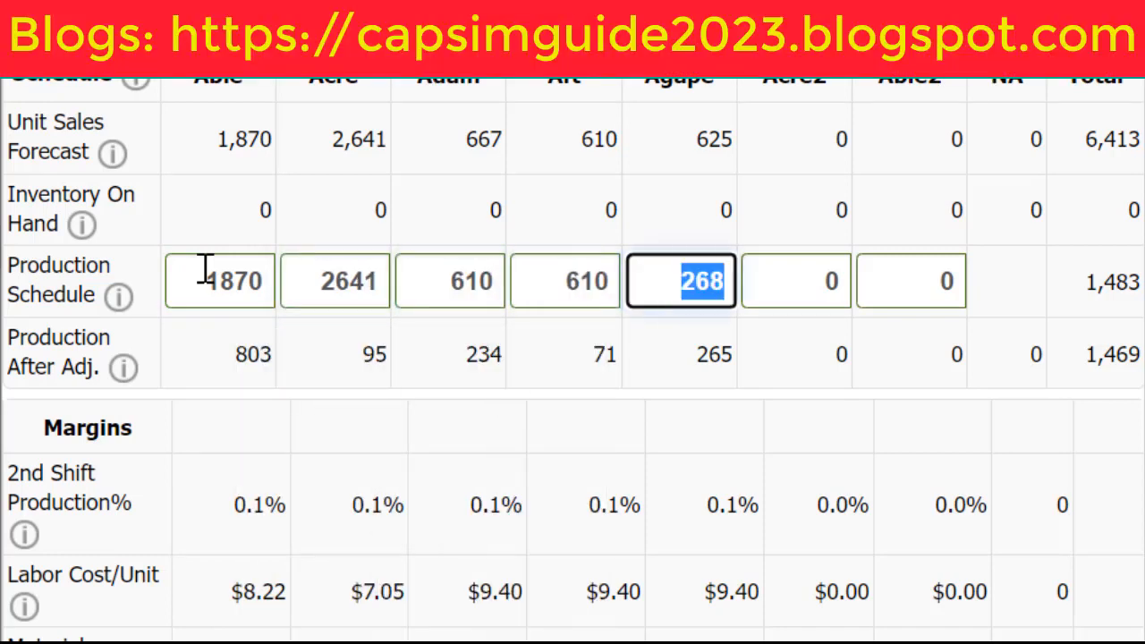
{"action": "type", "text": "625"}
{"action": "key", "text": "Tab"}
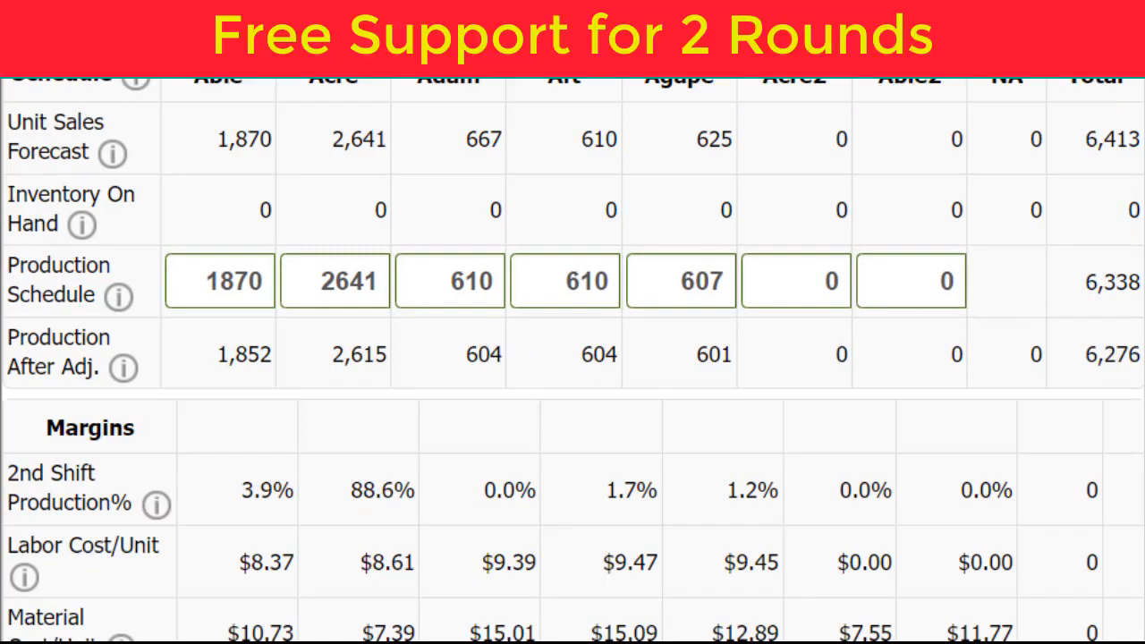
- Set the buy/sell capacity to -600 for Able, 200 for Acre, -300 for Adam, and 600 each for Acre2 and Able2
{"action": "scroll", "coordinate": [573, 358], "scroll_direction": "down", "scroll_amount": 6}
{"action": "scroll", "coordinate": [573, 357], "scroll_direction": "down", "scroll_amount": 2}
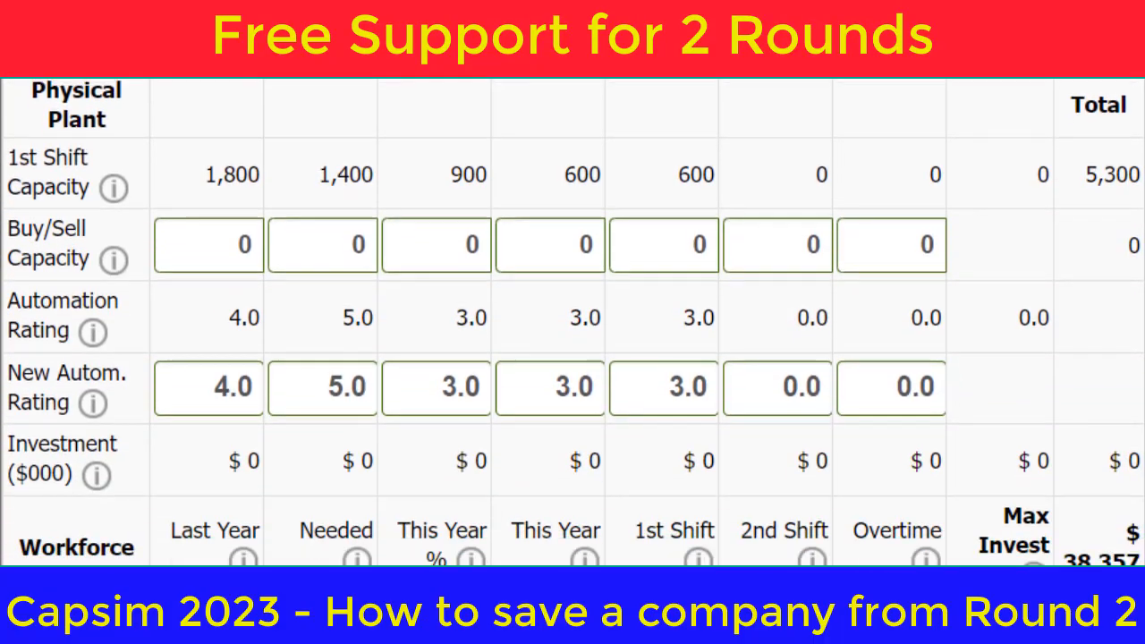
{"action": "double_click", "coordinate": [247, 244]}
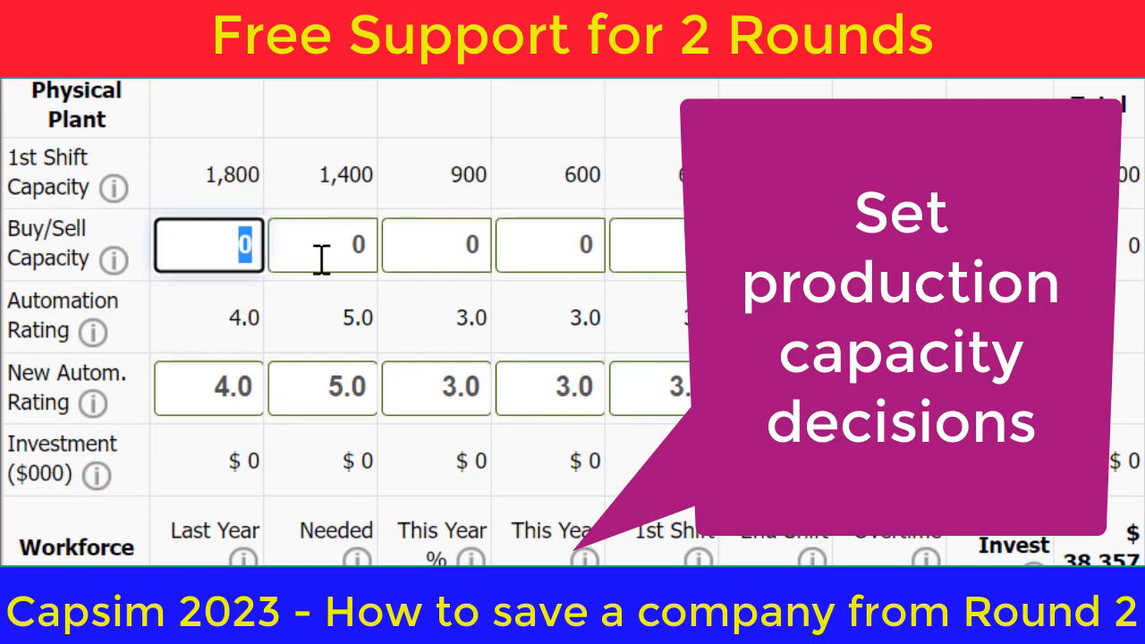
{"action": "type", "text": "-600"}
{"action": "key", "text": "Tab"}
{"action": "type", "text": "-200"}
{"action": "key", "text": "Tab"}
{"action": "type", "text": "-300"}
{"action": "key", "text": "Tab"}
{"action": "key", "text": "Tab"}
{"action": "key", "text": "Tab"}
{"action": "type", "text": "600"}
{"action": "key", "text": "Tab"}
{"action": "type", "text": "600"}
{"action": "key", "text": "Tab"}
{"action": "key", "text": "Tab"}
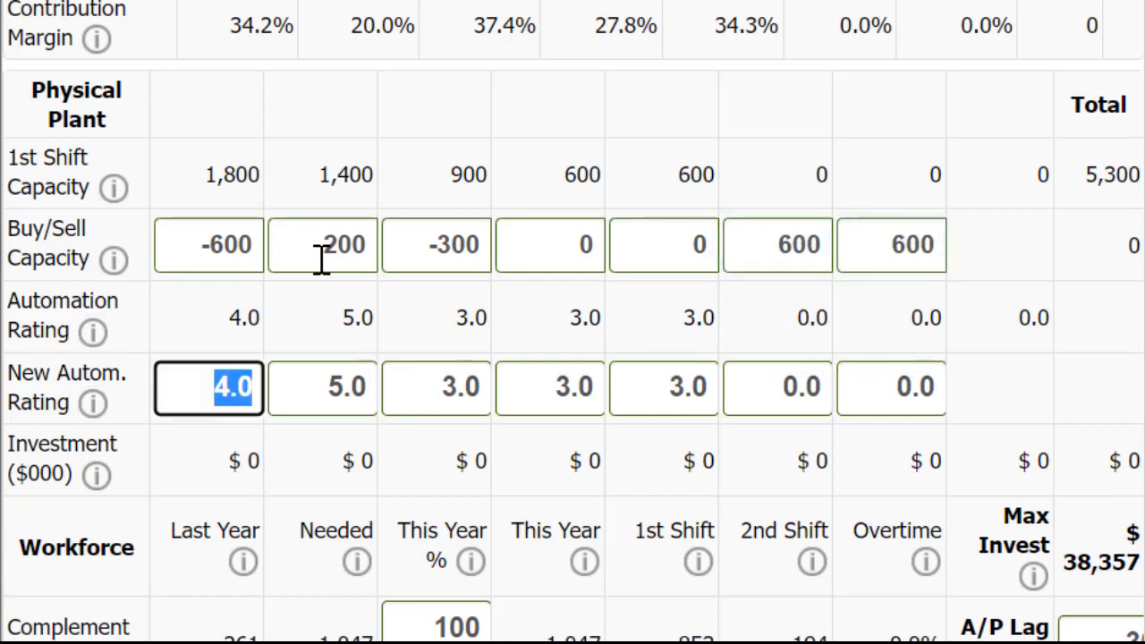
- Set the new automation ratings to 5.0 for Able, 7.0 for Acre, 7.0 for Acre2 and 5.0 for Able2
{"action": "type", "text": "5"}
{"action": "key", "text": "Tab"}
{"action": "type", "text": "7"}
{"action": "key", "text": "Tab"}
{"action": "key", "text": "Tab"}
{"action": "key", "text": "Tab"}
{"action": "key", "text": "Tab"}
{"action": "key", "text": "Tab"}
{"action": "key", "text": "Tab"}
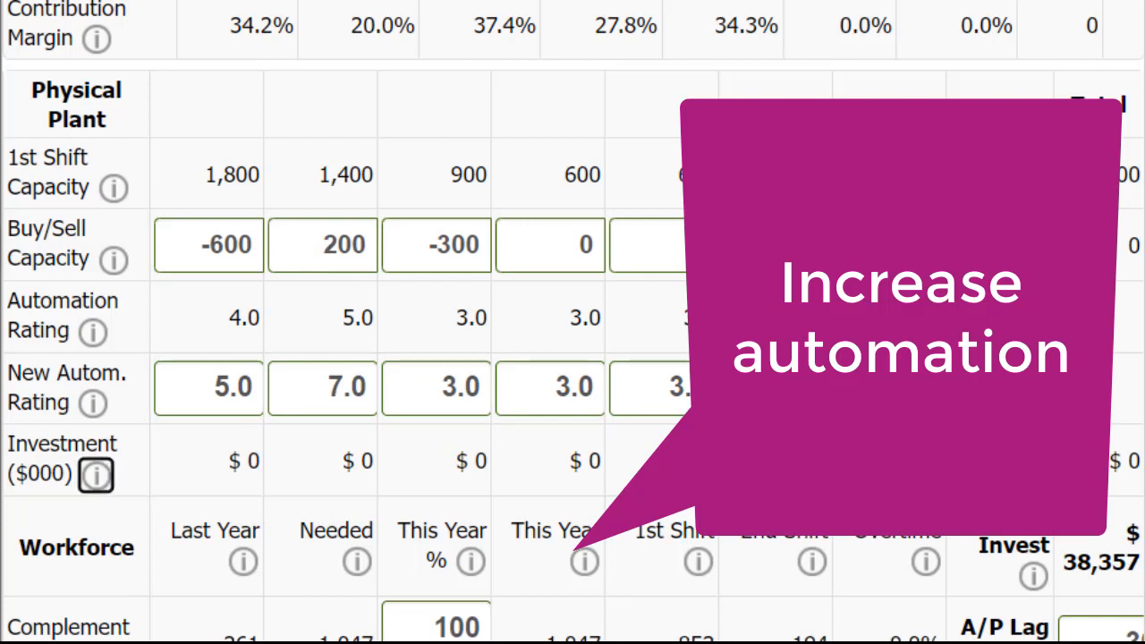
{"action": "key", "text": "Tab"}
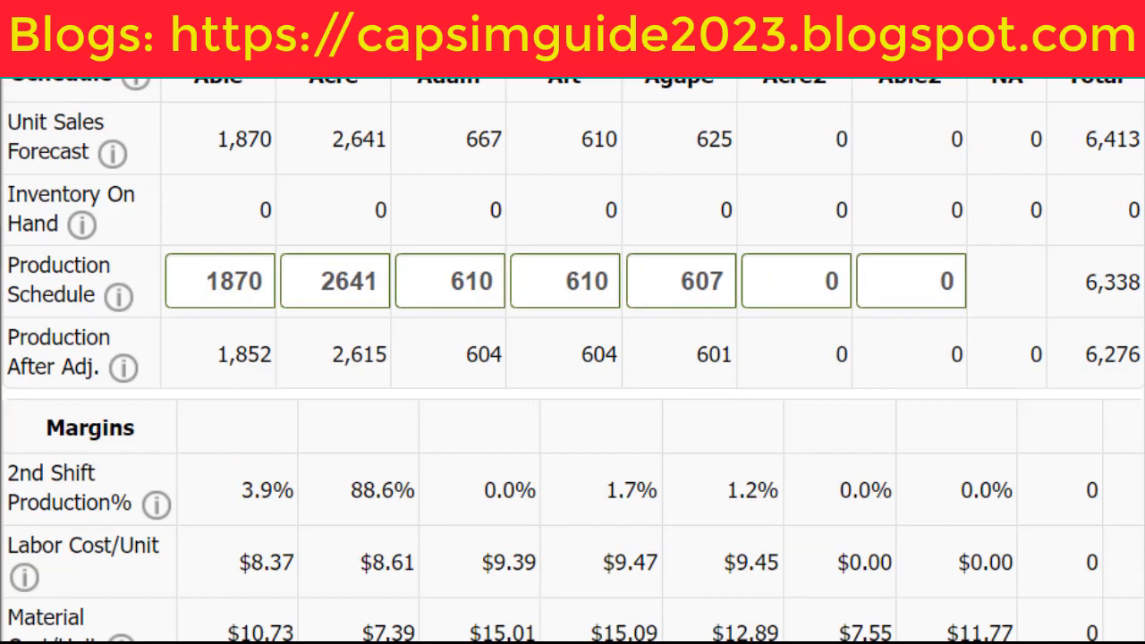
- Check the total plant investment against the Max Invest limit and reduce the Acre2 and Able2 capacity purchases to fit within it
{"action": "scroll", "coordinate": [573, 358], "scroll_direction": "down", "scroll_amount": 8}
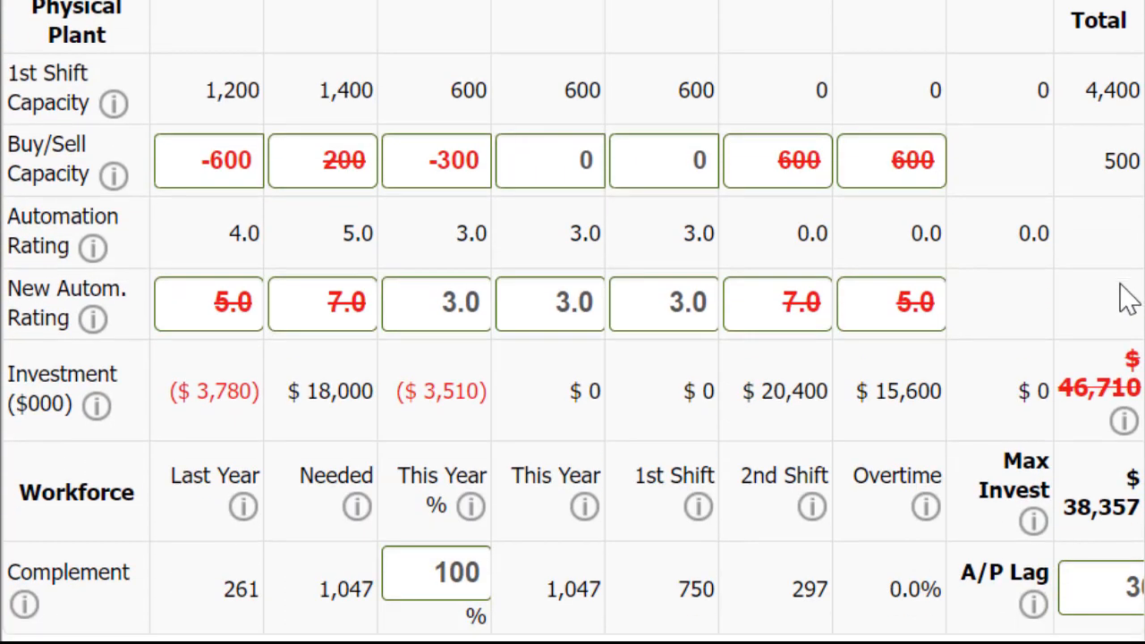
{"action": "triple_click", "coordinate": [1094, 507]}
{"action": "double_click", "coordinate": [1101, 388]}
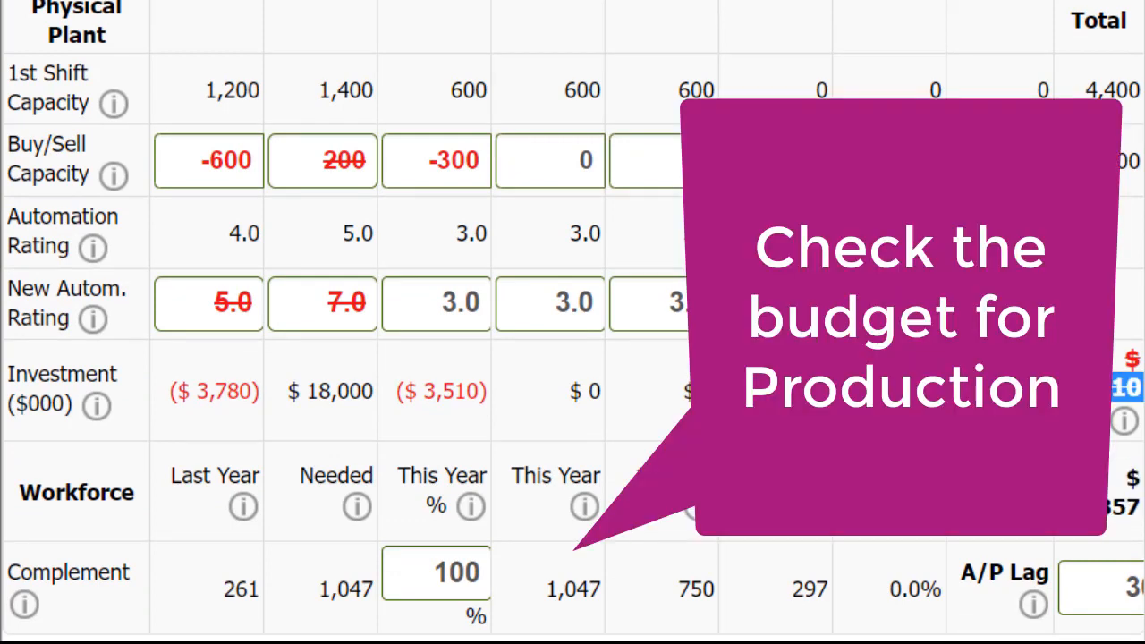
{"action": "left_click", "coordinate": [1098, 390]}
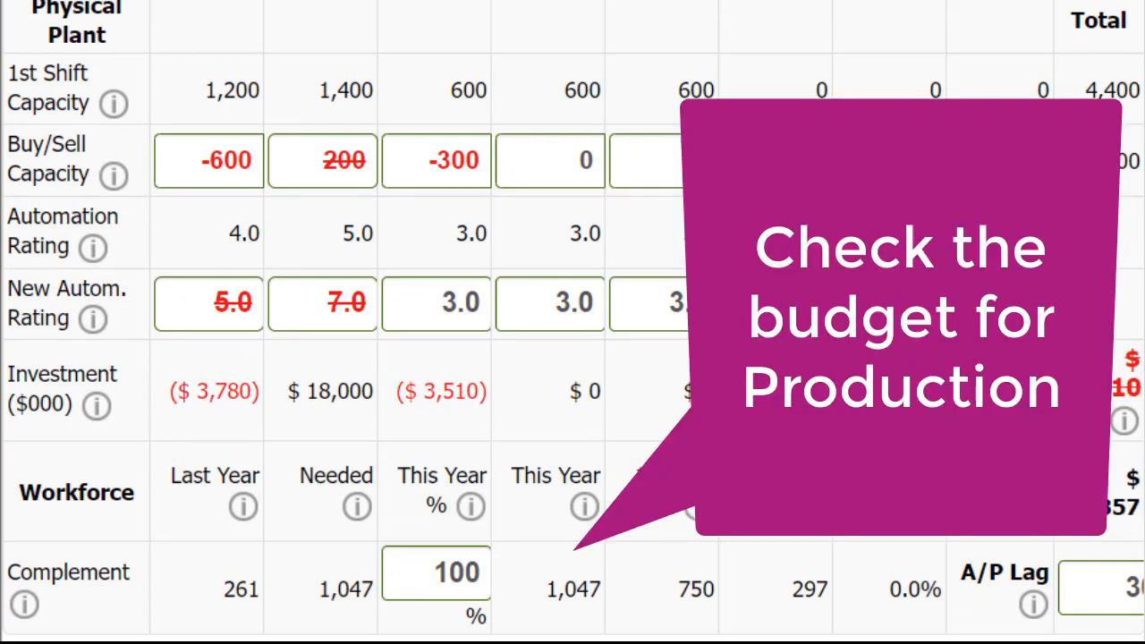
{"action": "left_click_drag", "start_coordinate": [326, 305], "coordinate": [426, 311]}
{"action": "scroll", "coordinate": [438, 251], "scroll_direction": "up", "scroll_amount": 5}
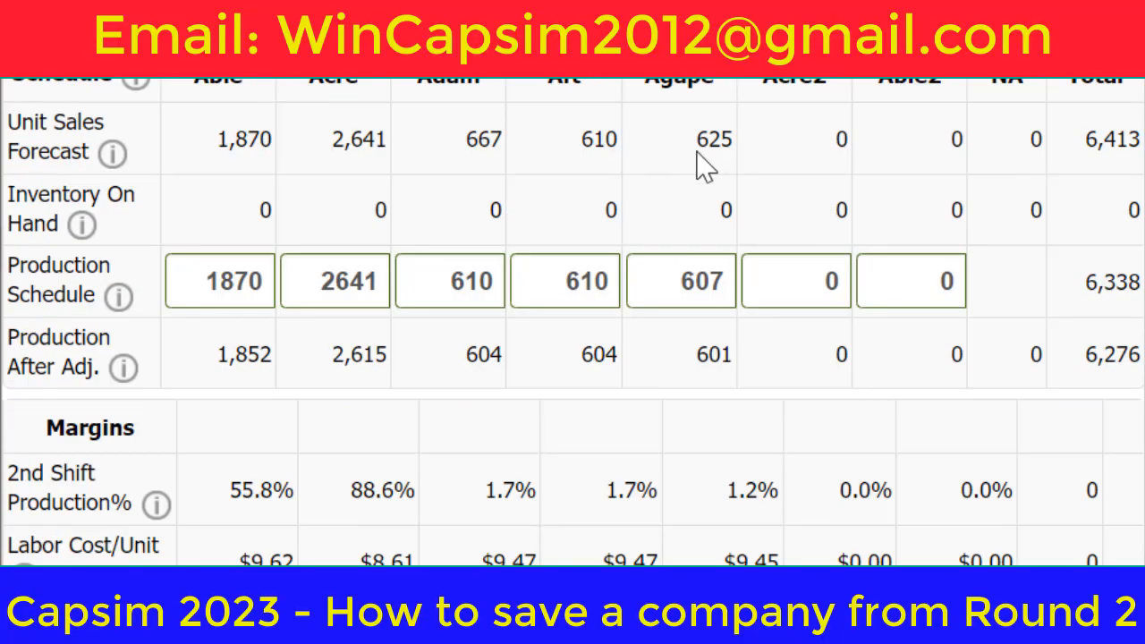
{"action": "scroll", "coordinate": [704, 166], "scroll_direction": "down", "scroll_amount": 5}
{"action": "scroll", "coordinate": [699, 152], "scroll_direction": "up", "scroll_amount": 5}
{"action": "scroll", "coordinate": [698, 151], "scroll_direction": "down", "scroll_amount": 9}
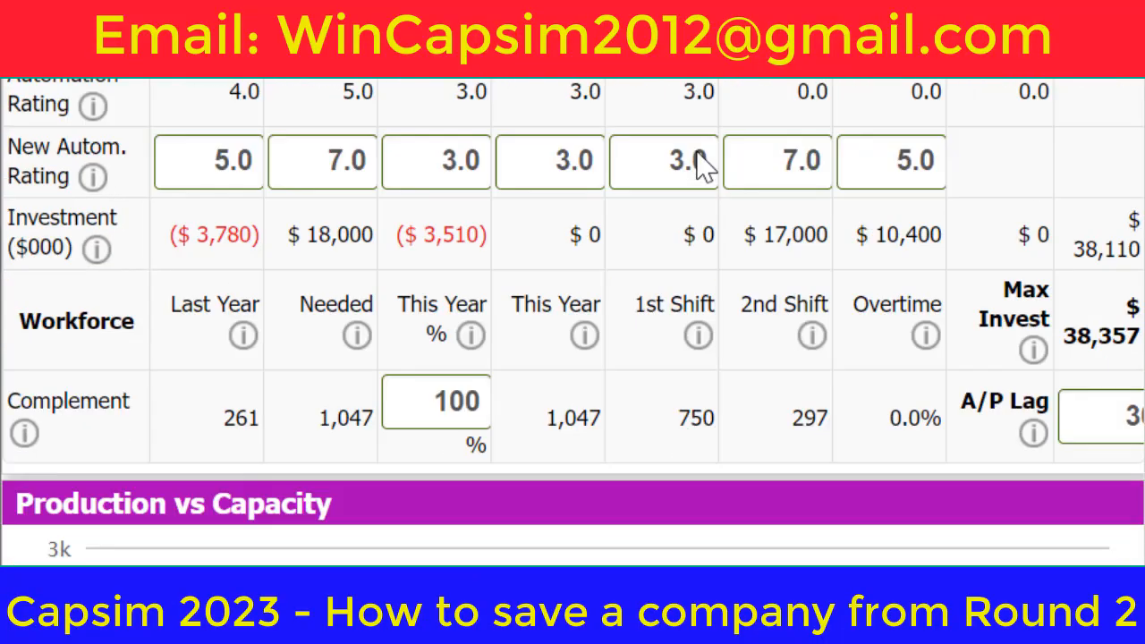
{"action": "scroll", "coordinate": [1048, 102], "scroll_direction": "up", "scroll_amount": 10}
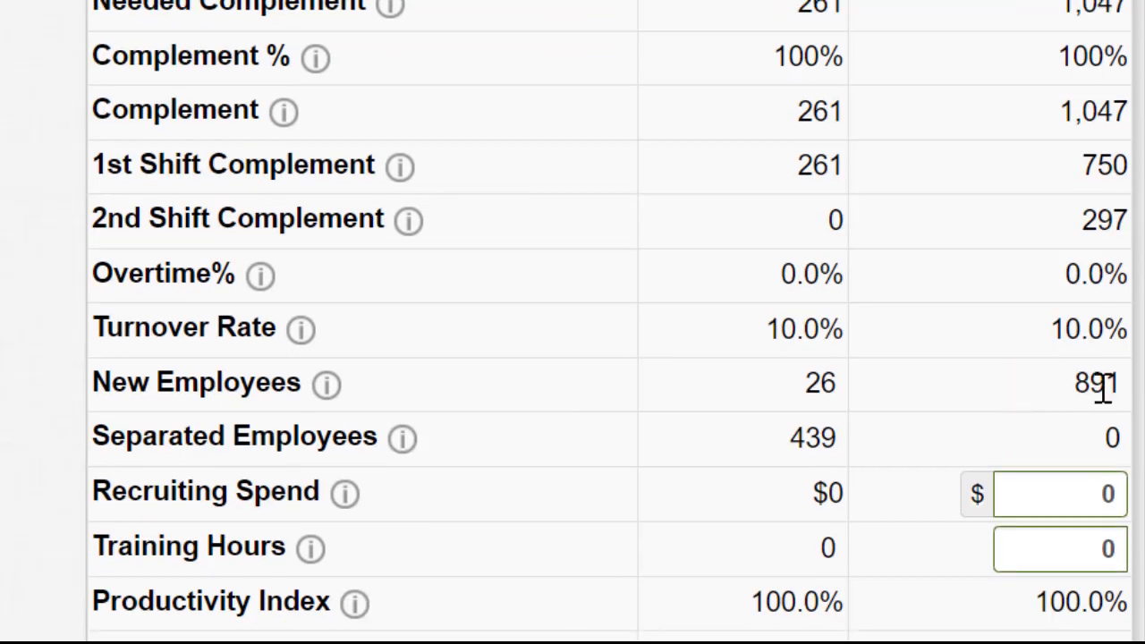
- Set the HR training hours to 40
{"action": "left_click", "coordinate": [1043, 493]}
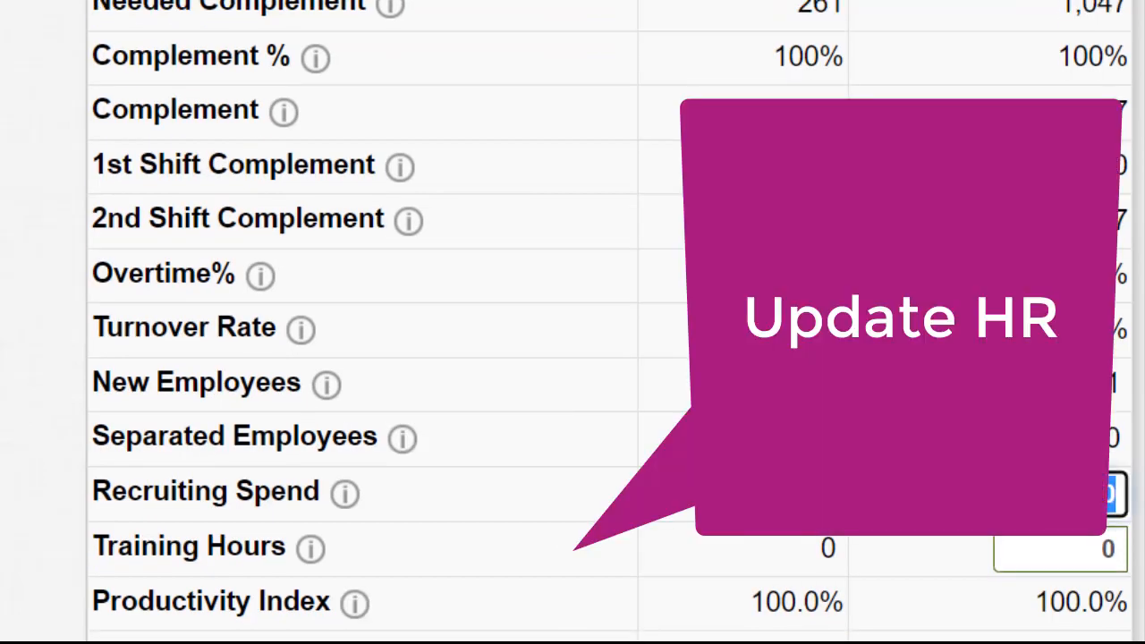
{"action": "key", "text": "Tab"}
{"action": "key", "text": "Tab"}
{"action": "type", "text": "40"}
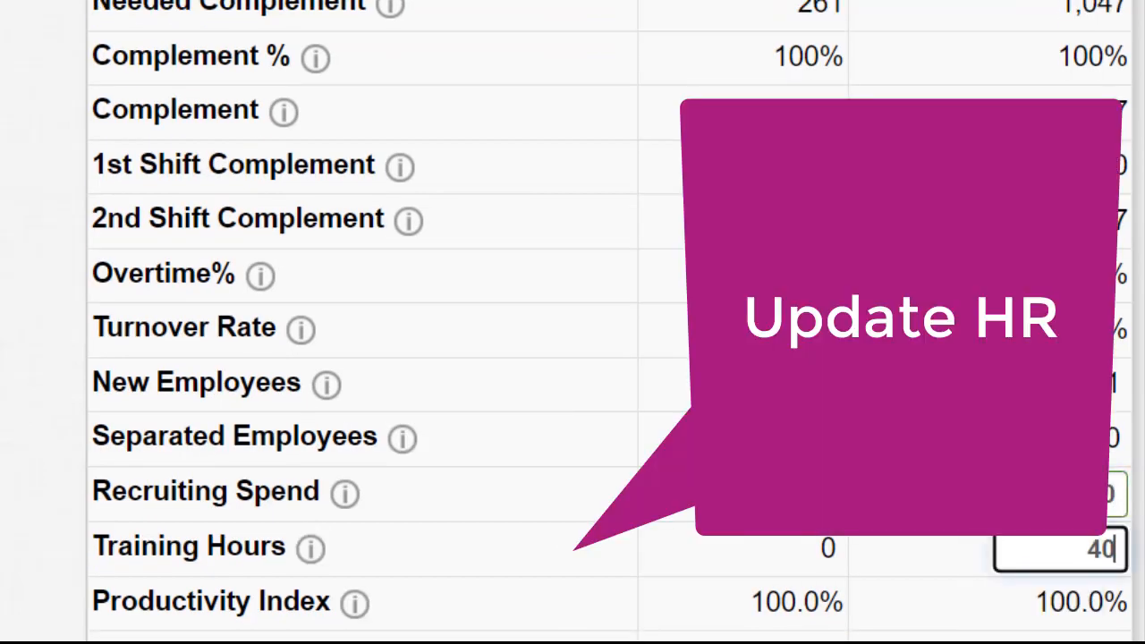
- Open the Finance decisions and set the stock issue to 7300 ($000)
{"action": "left_click", "coordinate": [931, 2]}
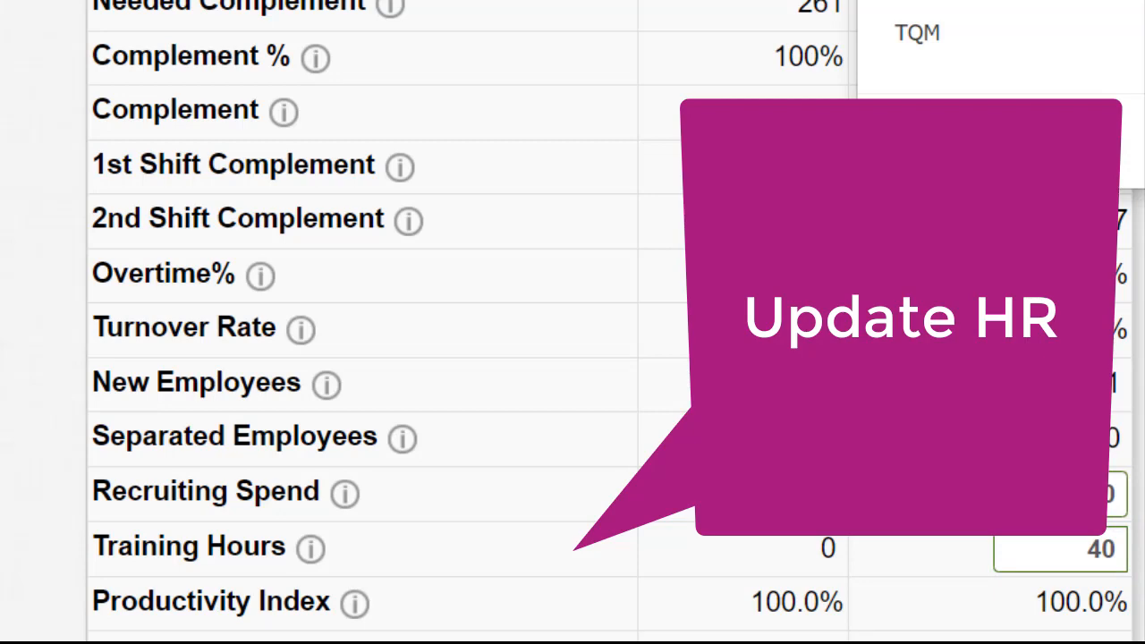
{"action": "left_click", "coordinate": [930, 4]}
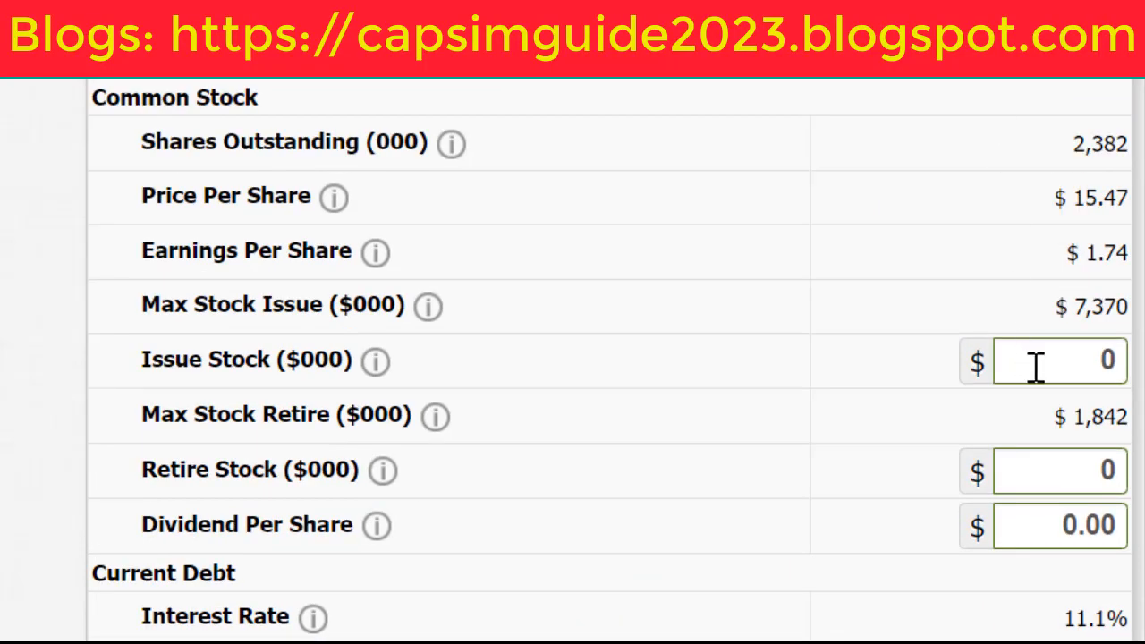
{"action": "left_click", "coordinate": [1036, 367]}
{"action": "type", "text": "7300"}
- Set the current debt borrowing to 11000 ($000)
{"action": "scroll", "coordinate": [1056, 313], "scroll_direction": "down", "scroll_amount": 5}
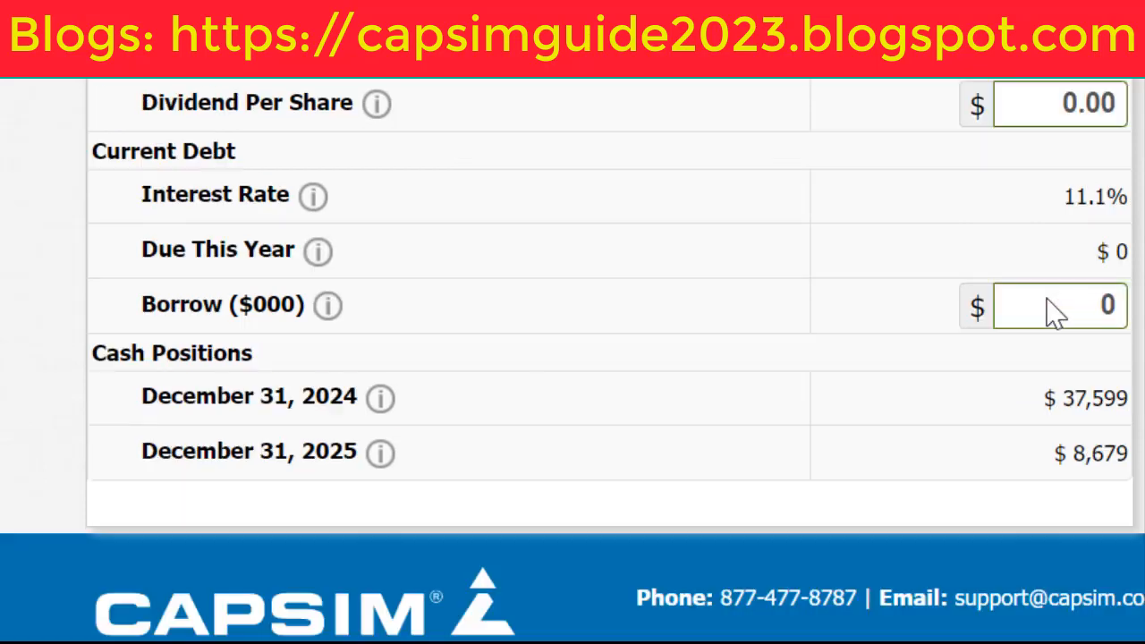
{"action": "left_click", "coordinate": [1094, 302]}
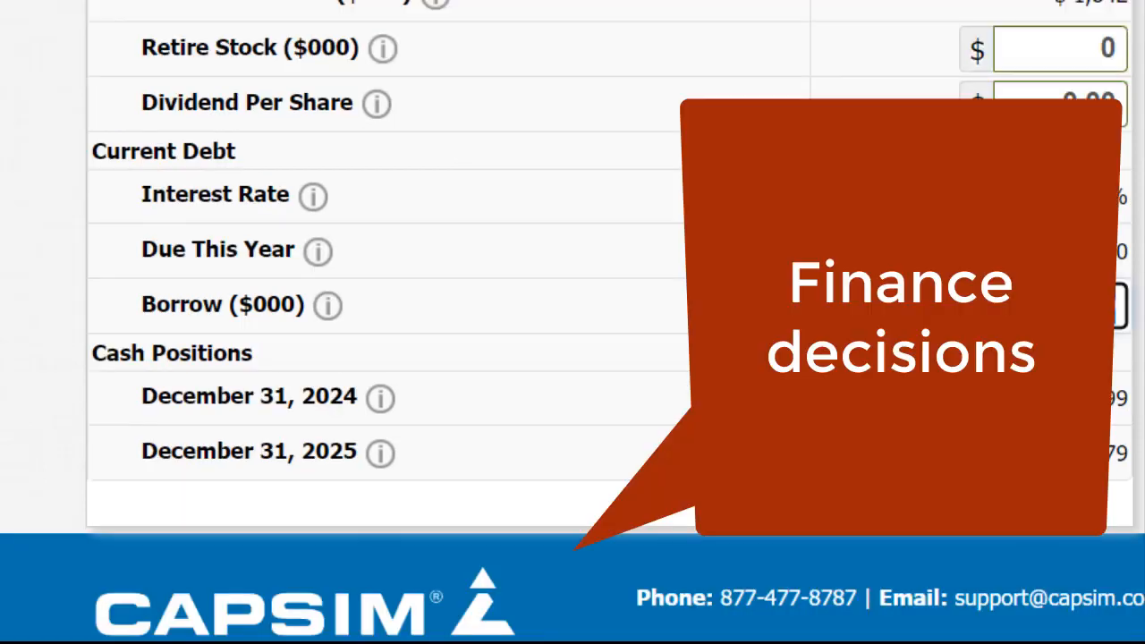
{"action": "type", "text": "12"}
{"action": "key", "text": "Tab"}
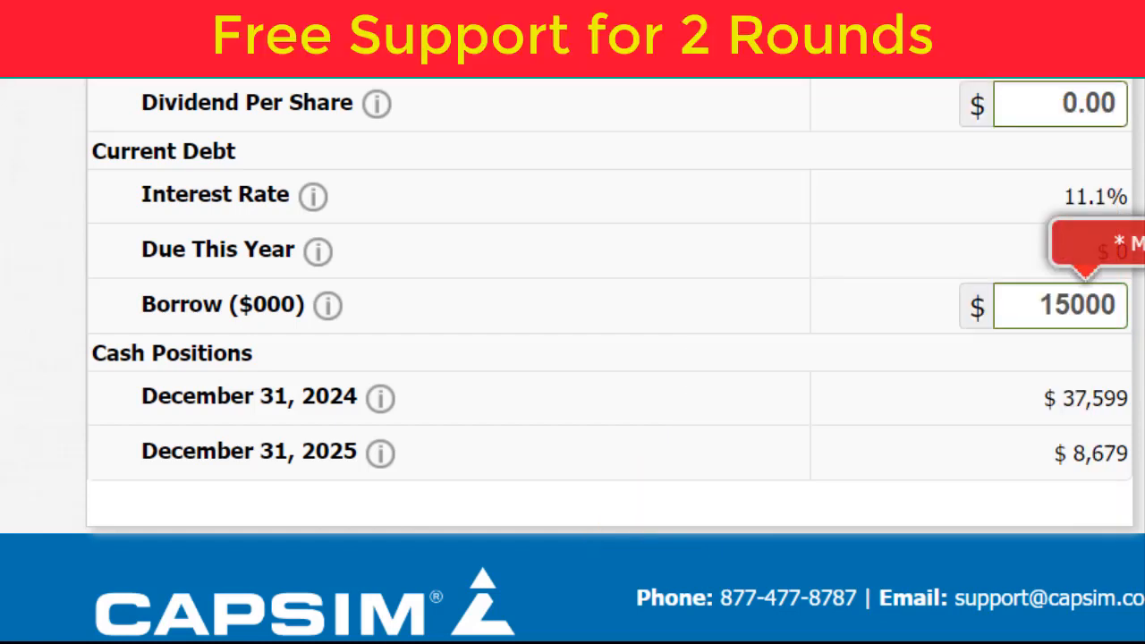
{"action": "left_click", "coordinate": [1019, 305]}
{"action": "type", "text": "11000"}
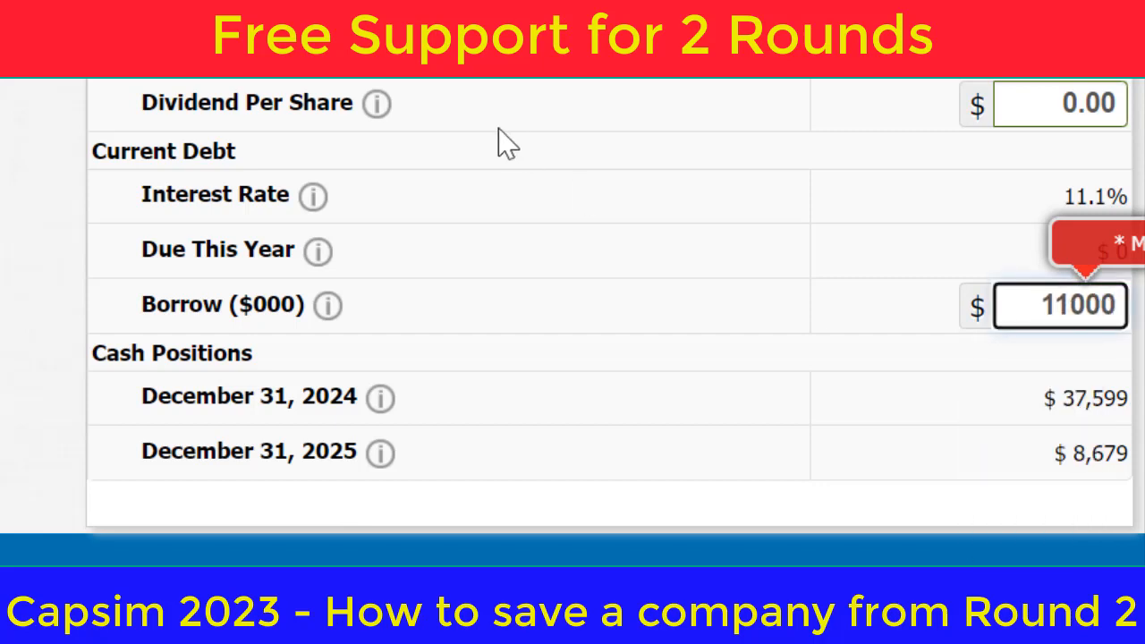
- Open the TQM decisions and budget 1000 each for the initiative above Vendor/JIT, Vendor/JIT and Quality Initiative Training
{"action": "scroll", "coordinate": [503, 141], "scroll_direction": "up", "scroll_amount": 5}
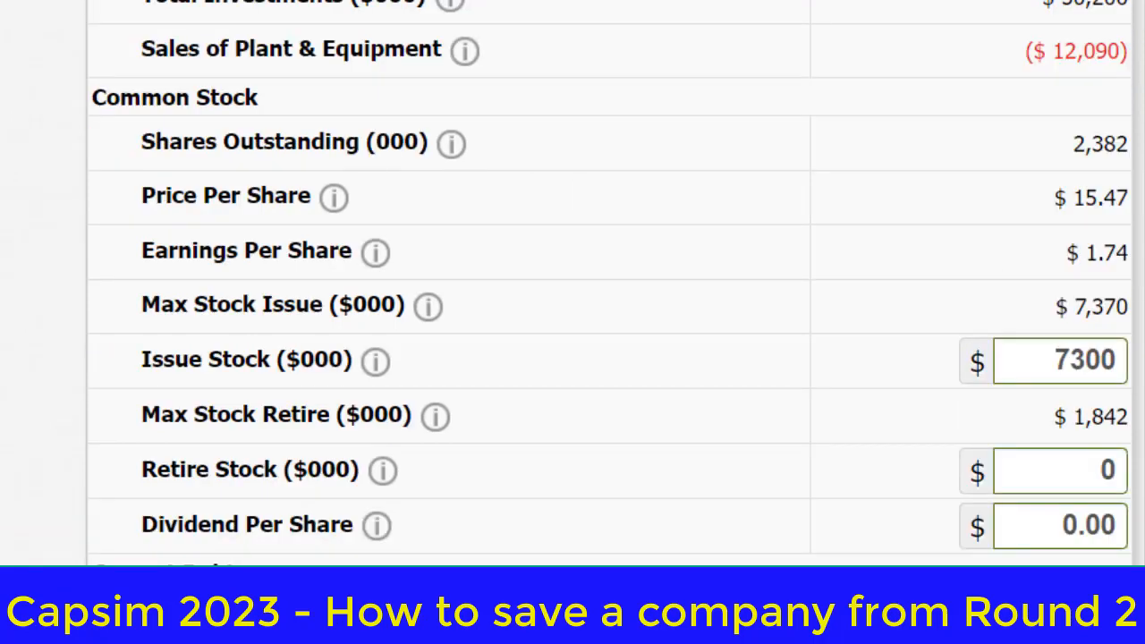
{"action": "left_click", "coordinate": [693, 178]}
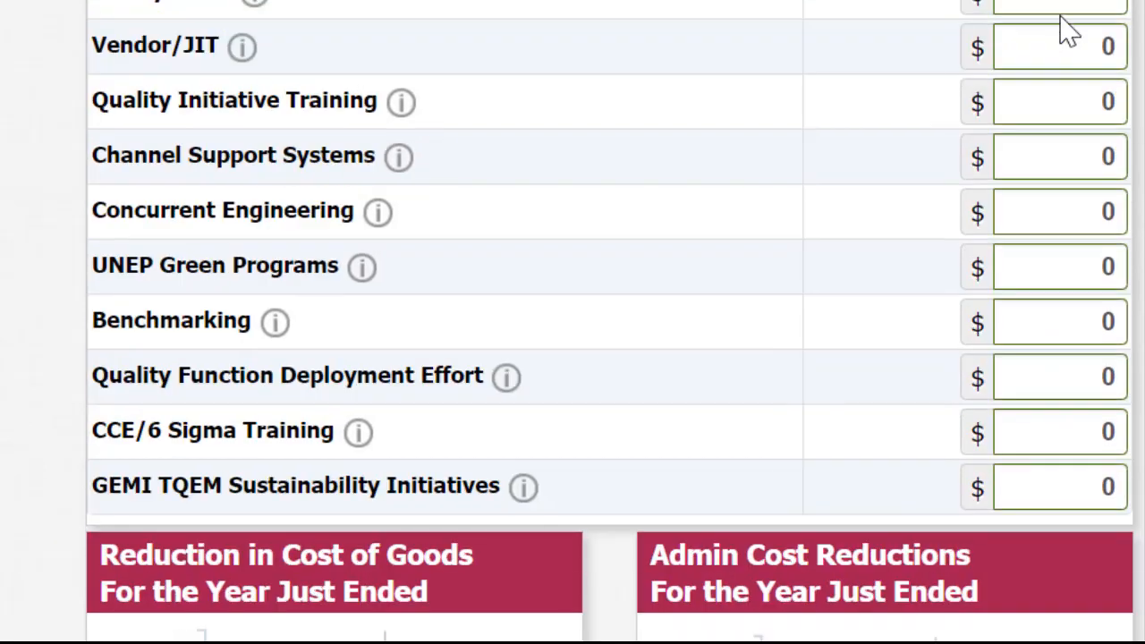
{"action": "left_click", "coordinate": [1065, 5]}
{"action": "type", "text": "000"}
{"action": "key", "text": "ctrl+a"}
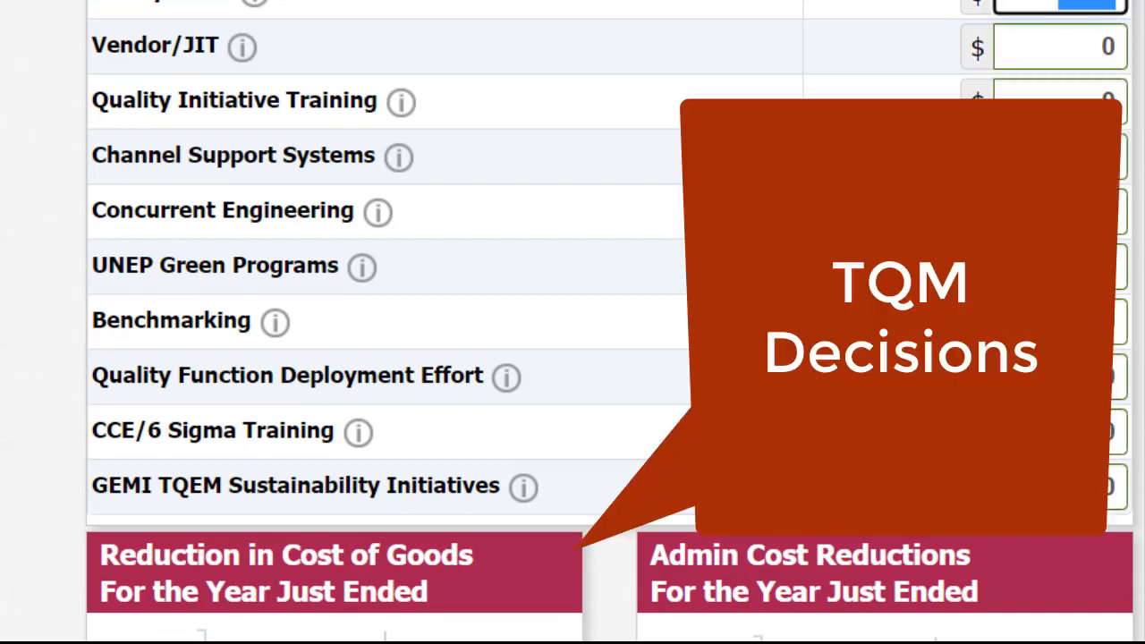
{"action": "key", "text": "Tab"}
{"action": "type", "text": "1000"}
{"action": "key", "text": "Tab"}
{"action": "type", "text": "1000"}
{"action": "key", "text": "Tab"}
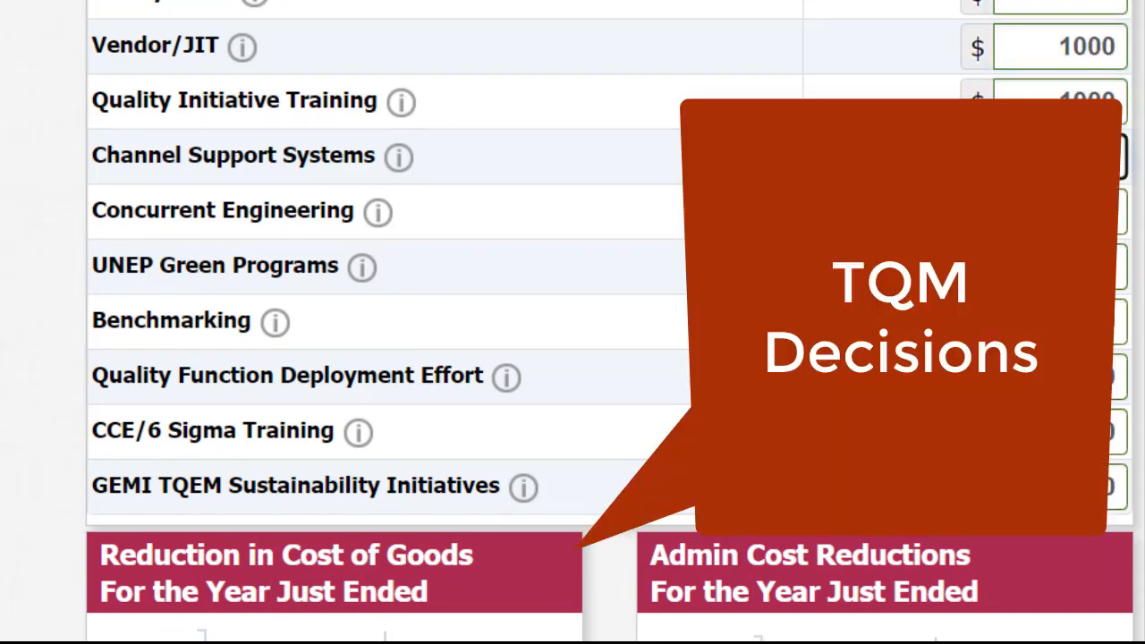
- Budget 1000 for each TQM initiative from UNEP Green Programs through GEMI TQEM Sustainability Initiatives
{"action": "key", "text": "Tab"}
{"action": "key", "text": "Tab"}
{"action": "type", "text": "1000"}
{"action": "key", "text": "Tab"}
{"action": "type", "text": "1000"}
{"action": "key", "text": "Tab"}
{"action": "type", "text": "1000"}
{"action": "key", "text": "Tab"}
{"action": "type", "text": "1000"}
{"action": "key", "text": "Tab"}
{"action": "type", "text": "1000"}
{"action": "key", "text": "Tab"}
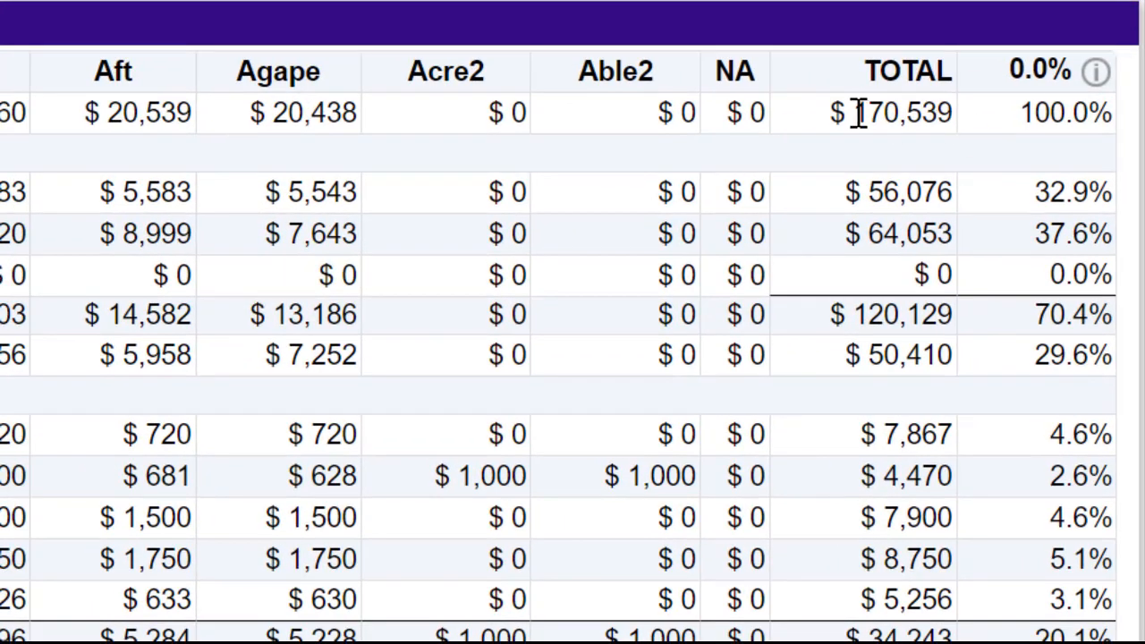
- In the projected income statement, examine the total sales, taxes and net profit
{"action": "left_click_drag", "start_coordinate": [857, 114], "coordinate": [1106, 113]}
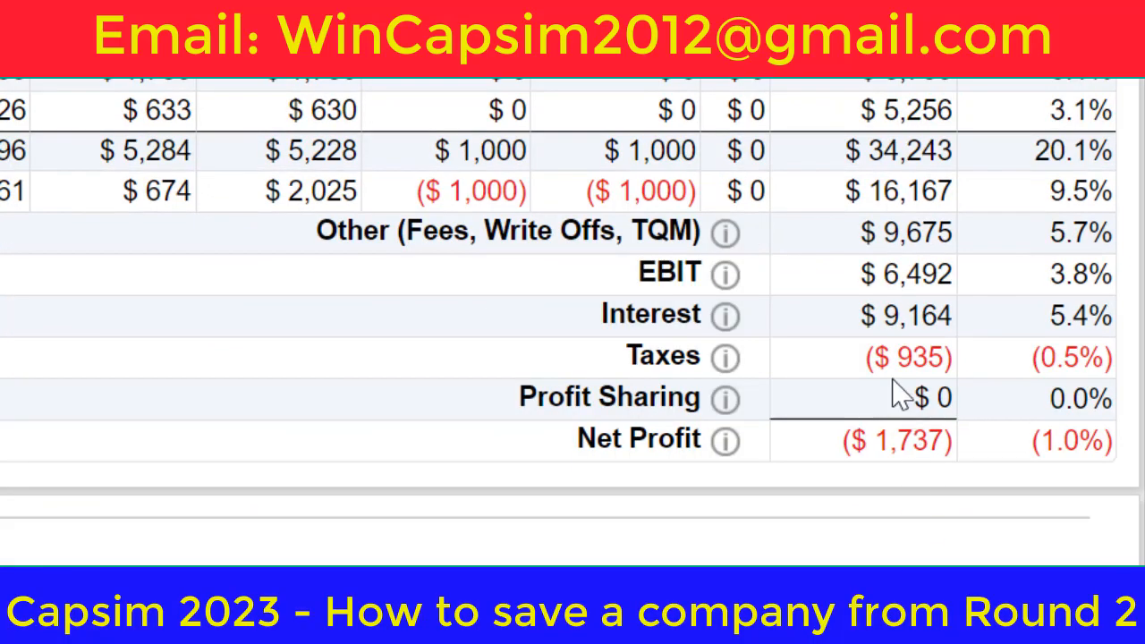
{"action": "left_click_drag", "start_coordinate": [890, 363], "coordinate": [1108, 357]}
{"action": "left_click_drag", "start_coordinate": [882, 440], "coordinate": [1082, 441]}
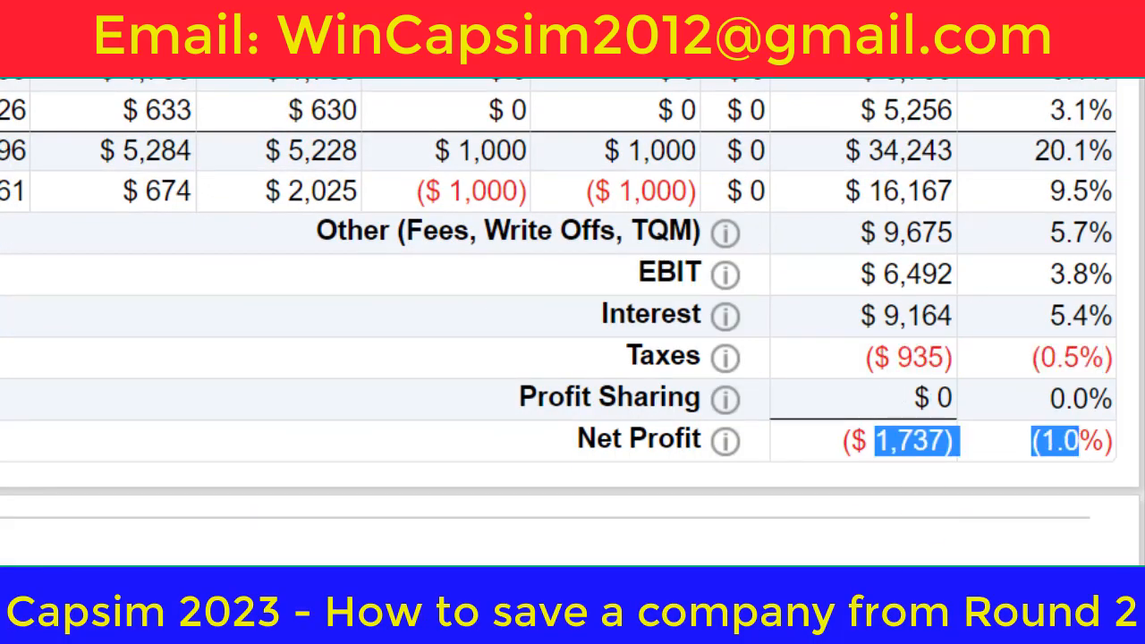